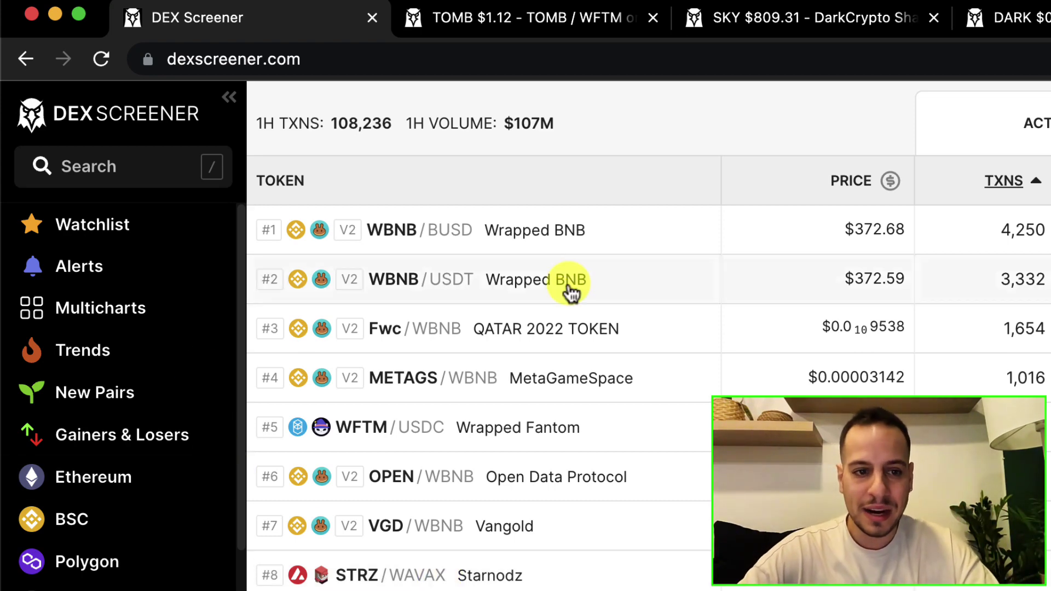
# Open the token and pair search from the left sidebar.
pyautogui.click(114, 166)
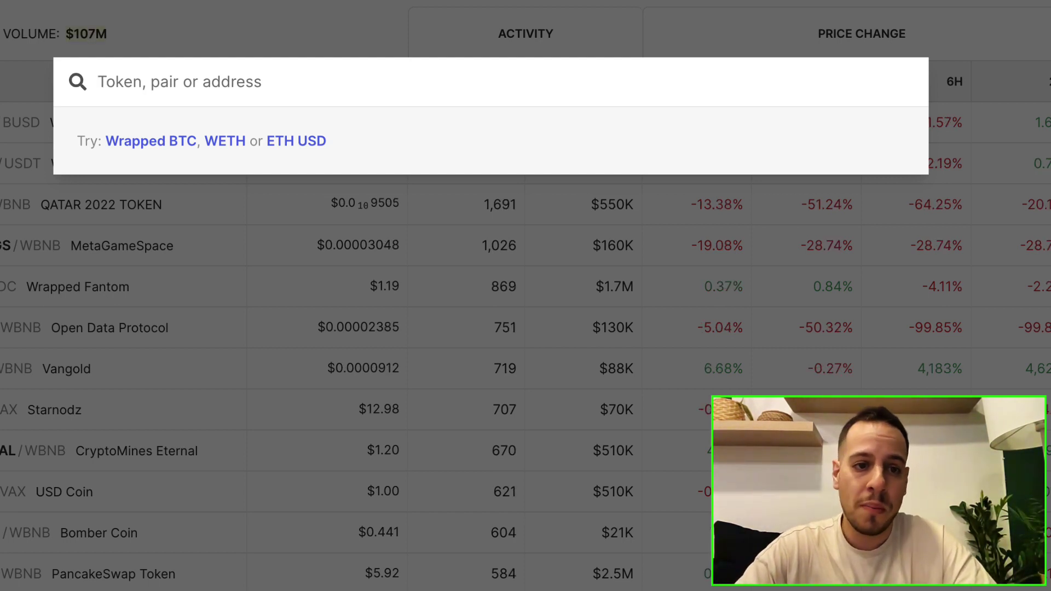
# Search 'cake' to list PancakeSwap Token pairs, led by Cake/WBNB at $5.92.
pyautogui.write('cake')
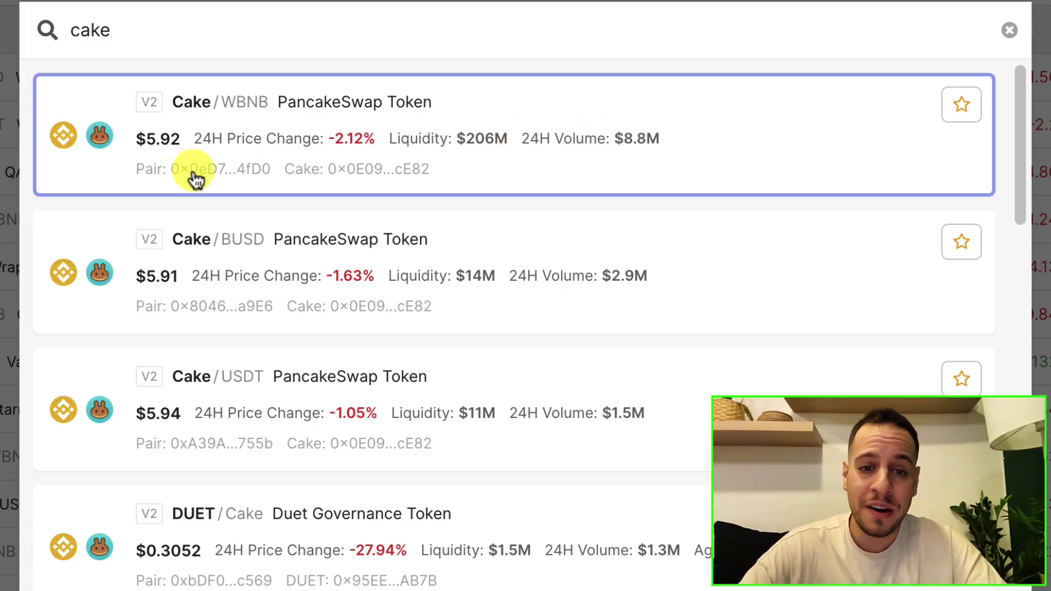
# Open the top Cake/WBNB PancakeSwap pair page, then bring the token search back up.
pyautogui.click(315, 120)
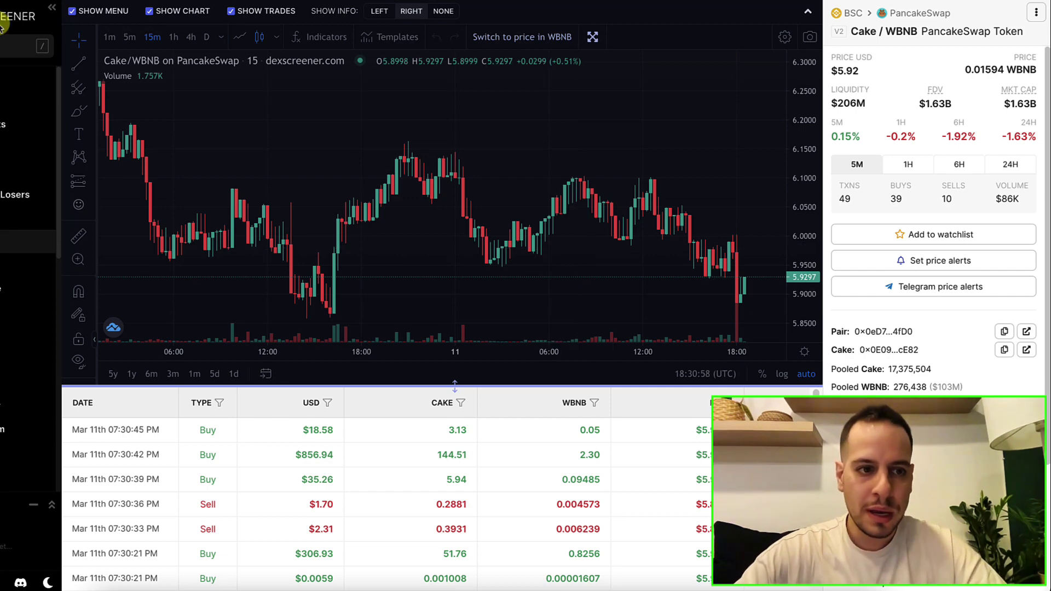
pyautogui.click(22, 46)
# Search 'cake' again and select the query text.
pyautogui.write('cake')
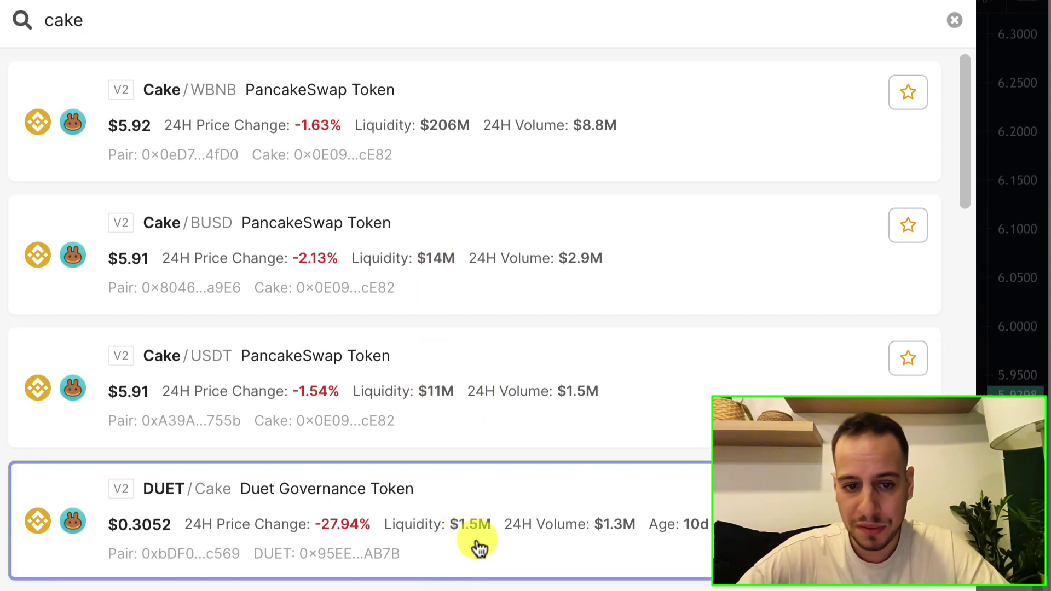
pyautogui.scroll(-2, 482, 542)
pyautogui.scroll(-6, 482, 493)
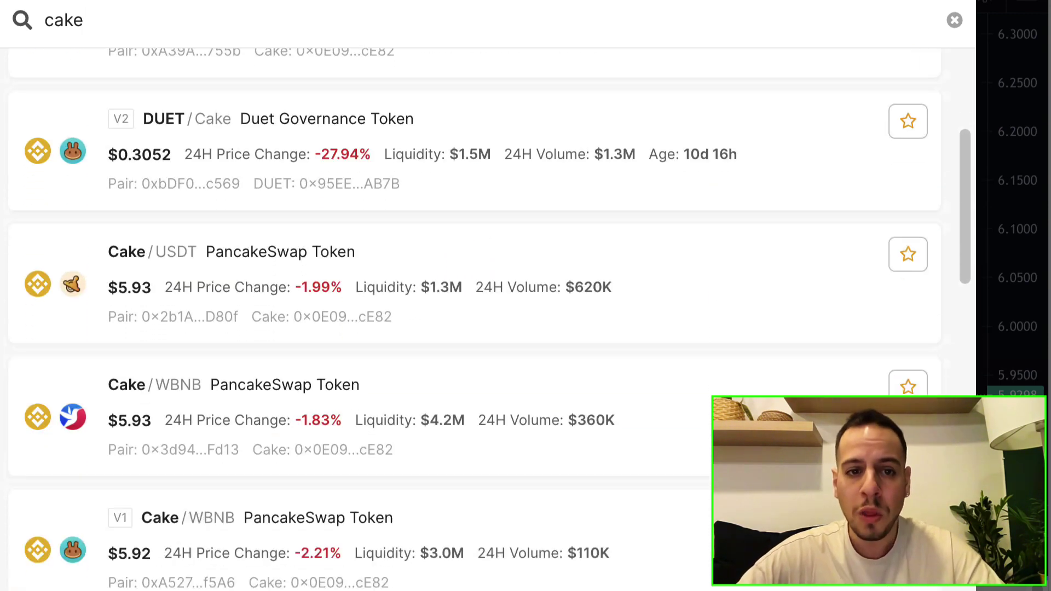
pyautogui.scroll(7, 482, 493)
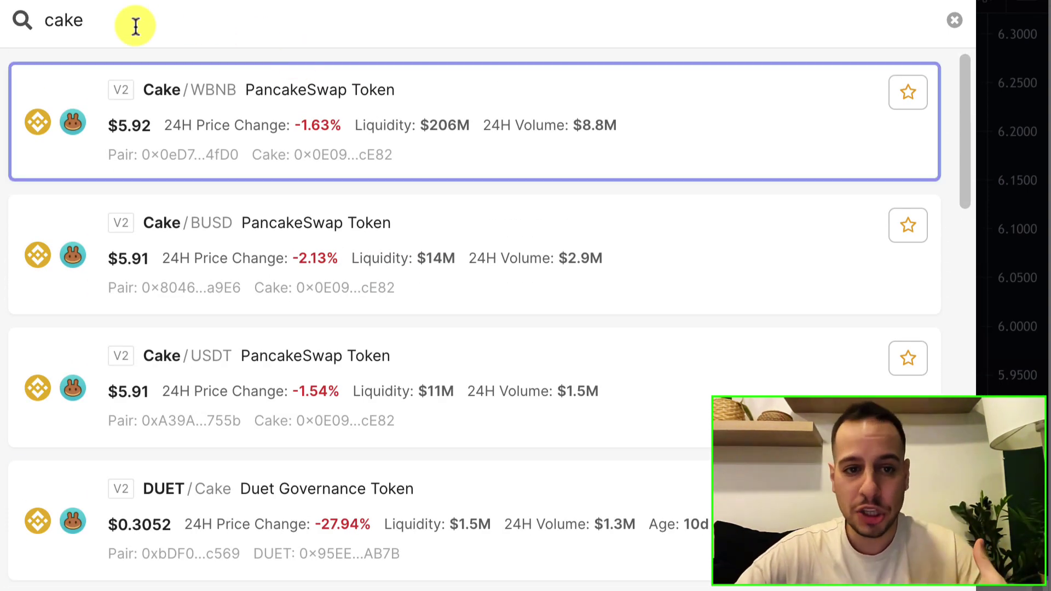
pyautogui.moveTo(136, 24); pyautogui.dragTo(49, 21)
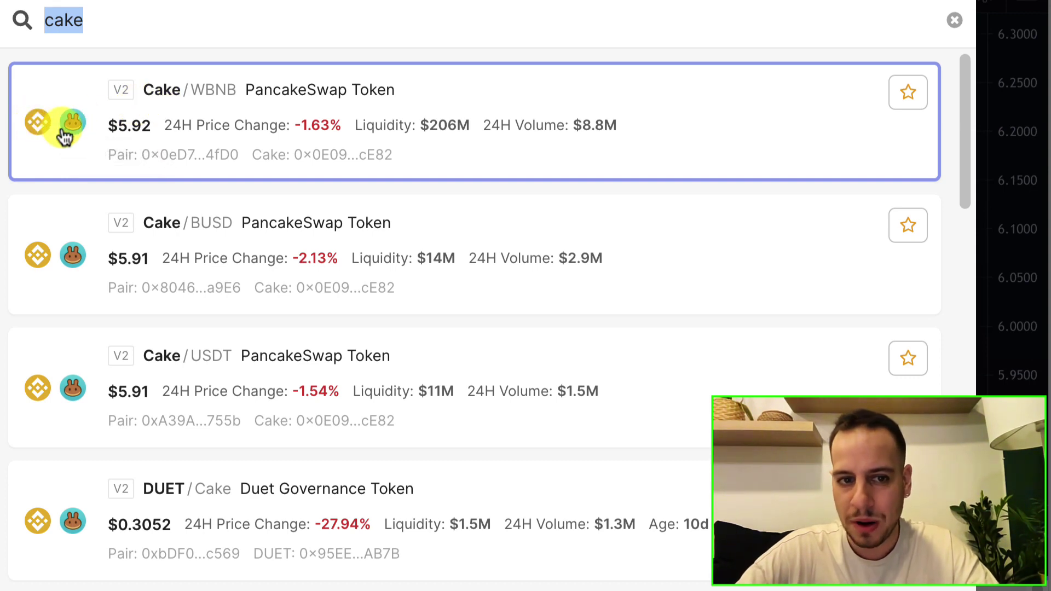
# Browse the Cake results, including Little Cake CAKE/WAVAX and ETERNAL/Cake, then close the search.
pyautogui.scroll(-4, 122, 274)
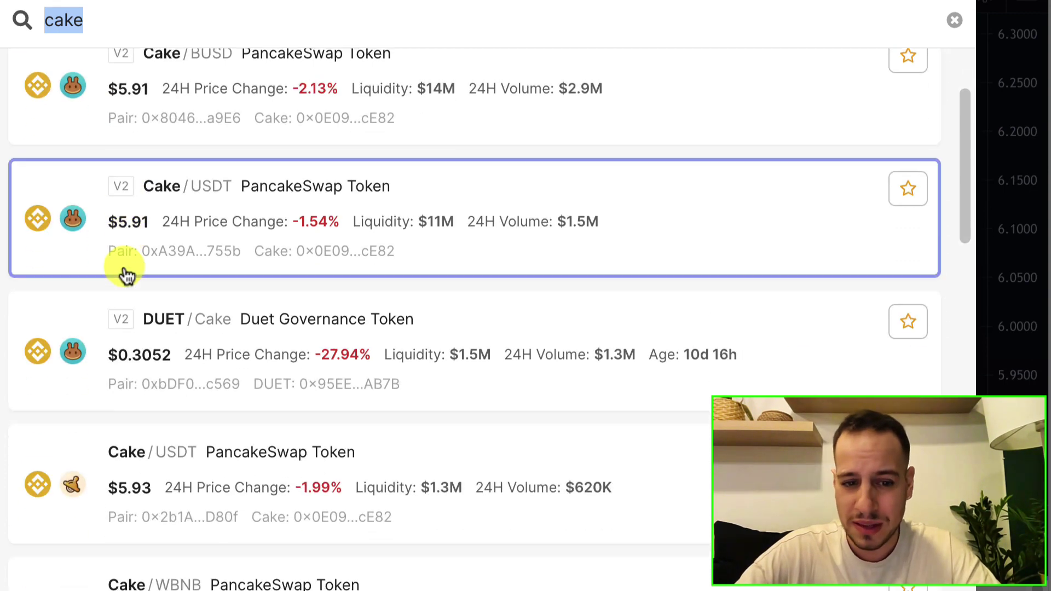
pyautogui.scroll(-4, 172, 564)
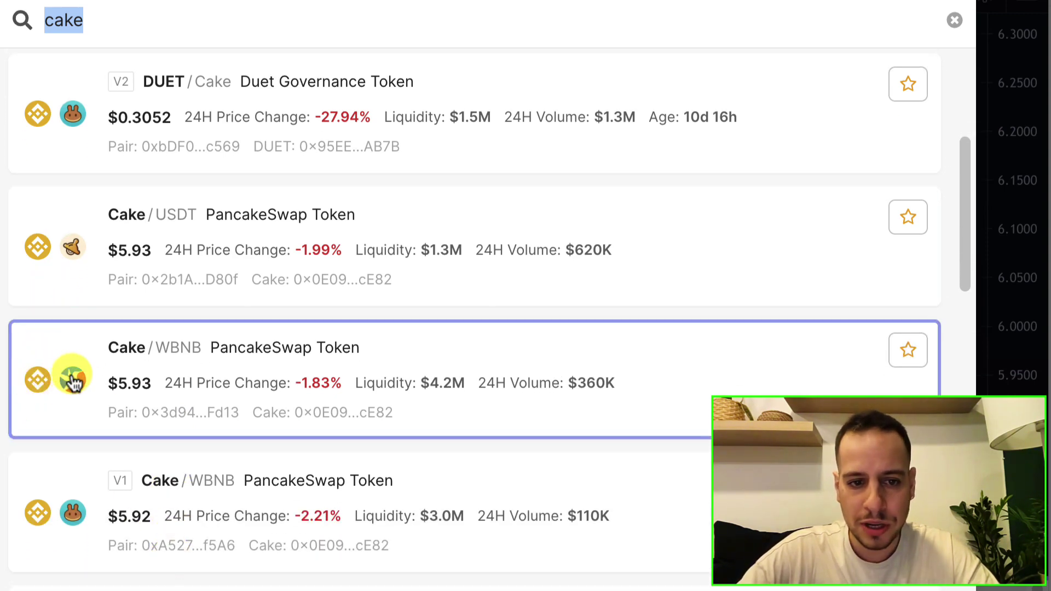
pyautogui.scroll(-5, 80, 389)
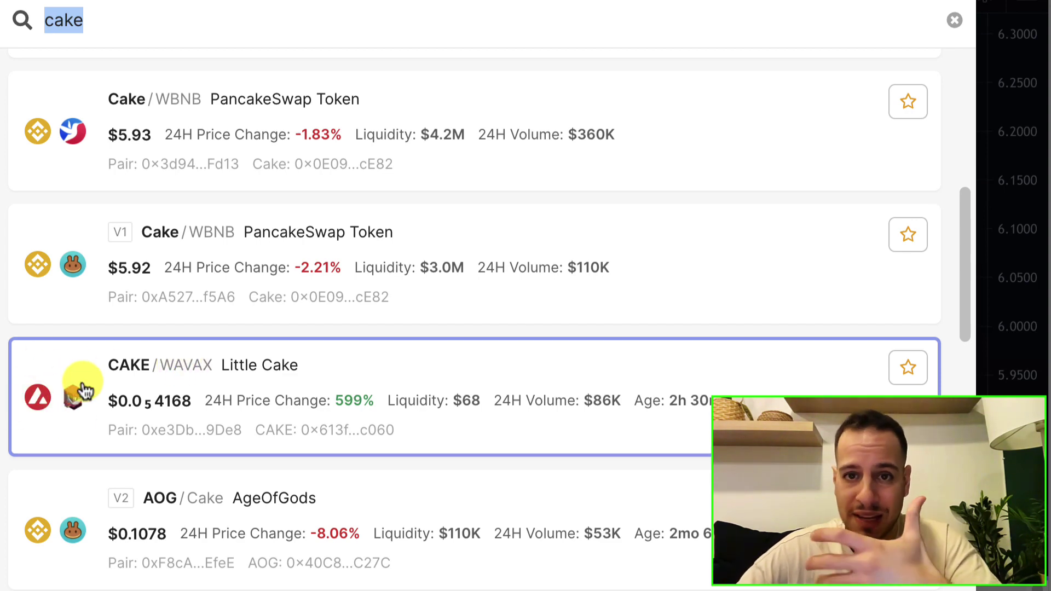
pyautogui.scroll(-8, 93, 393)
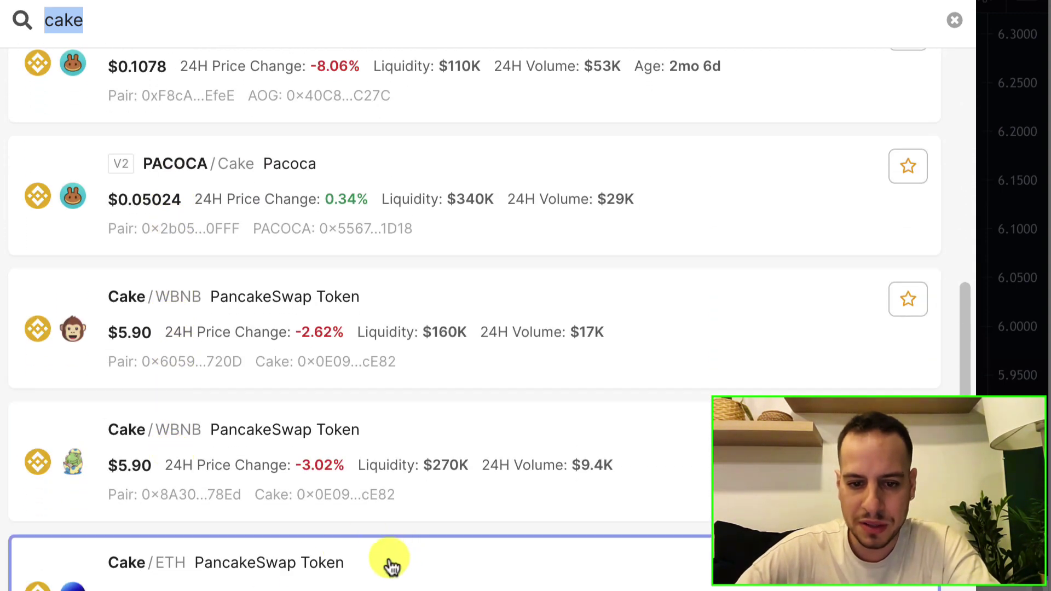
pyautogui.scroll(4, 366, 232)
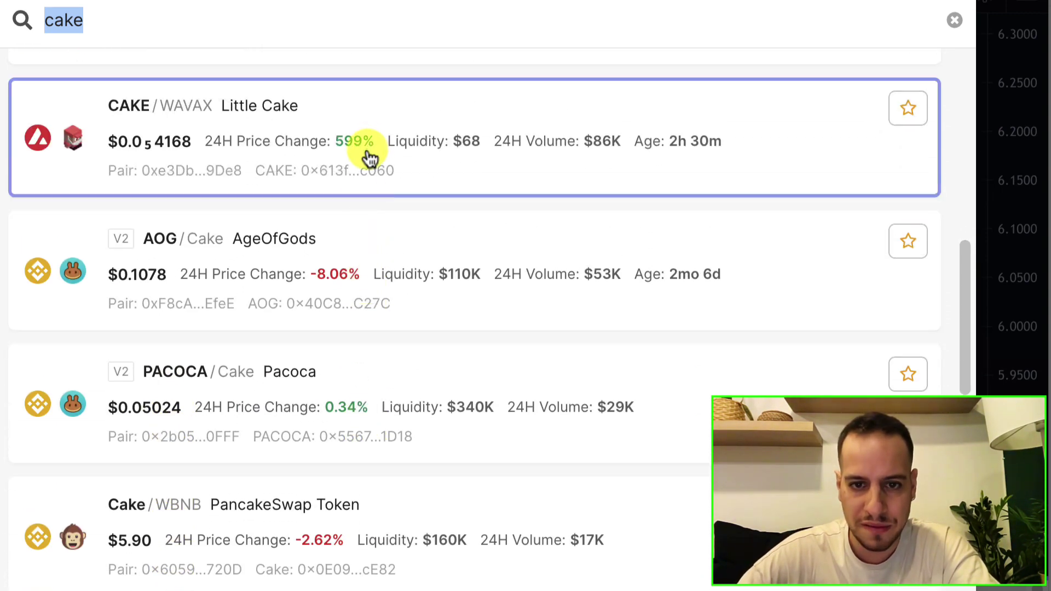
pyautogui.scroll(-10, 369, 346)
pyautogui.scroll(-20, 374, 348)
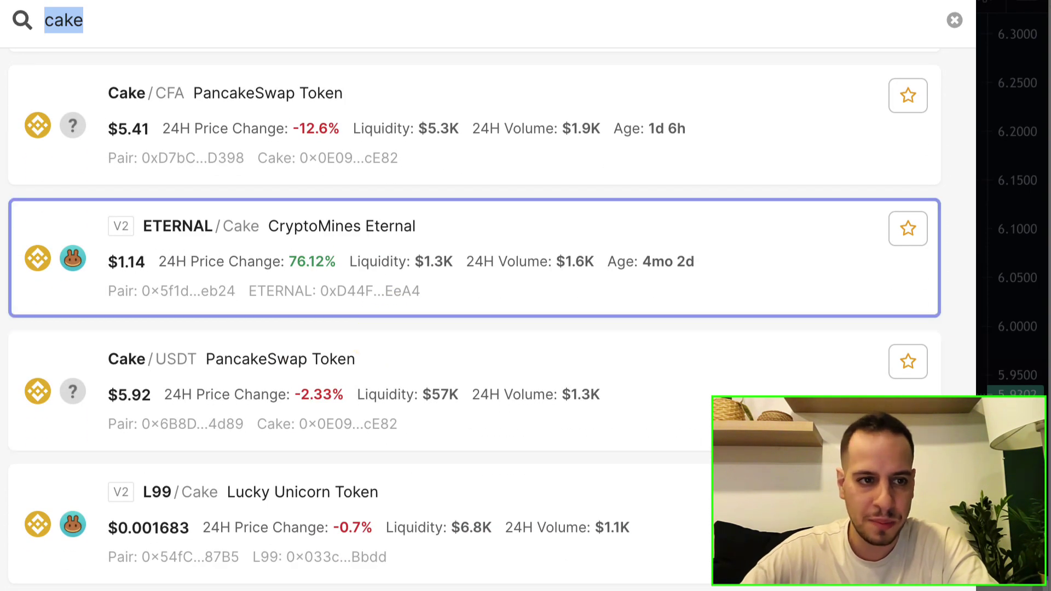
pyautogui.press('Escape')
# Search 'ust', browse the UST pairs across chains, then clear the query.
pyautogui.press('/')
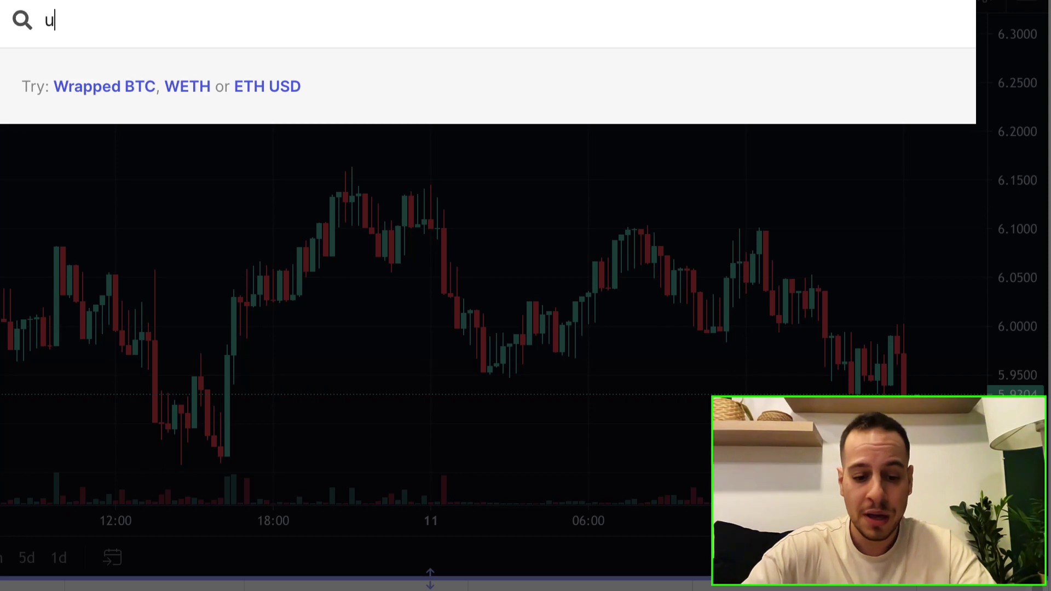
pyautogui.write('ust')
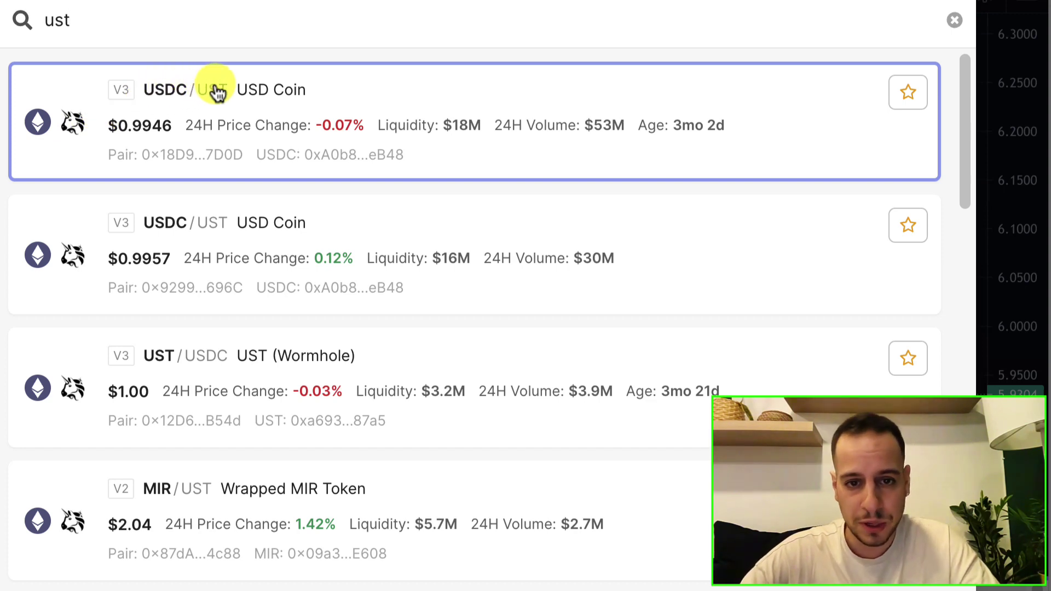
pyautogui.scroll(-3, 71, 500)
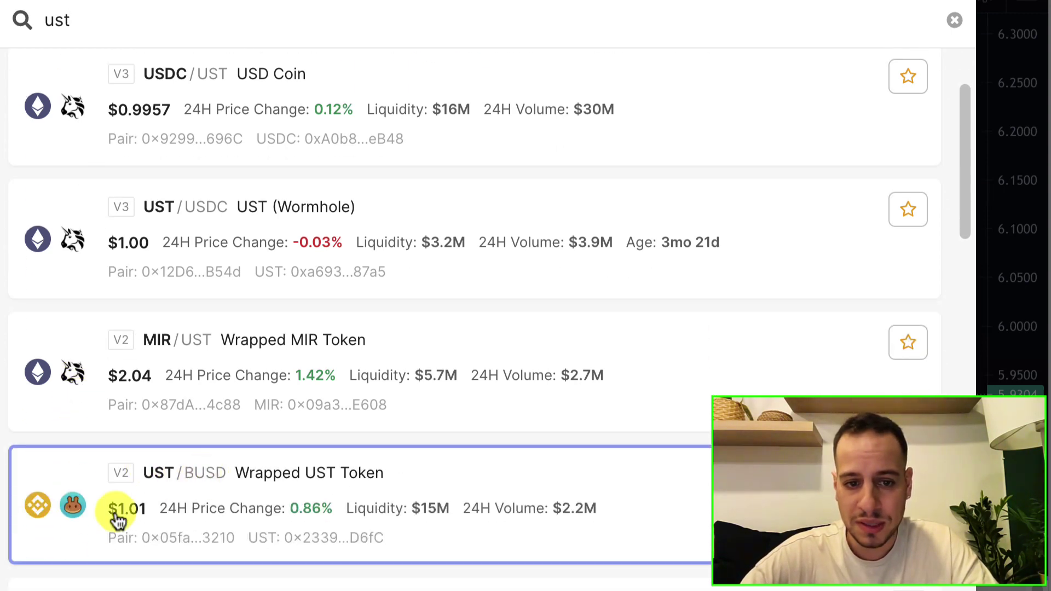
pyautogui.scroll(-4, 49, 537)
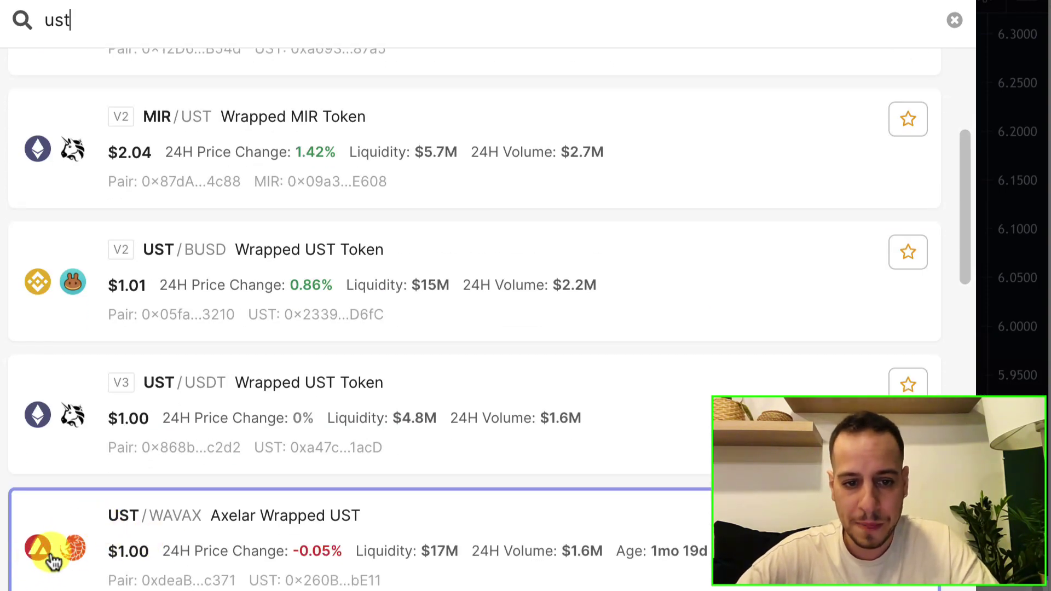
pyautogui.scroll(-2, 49, 553)
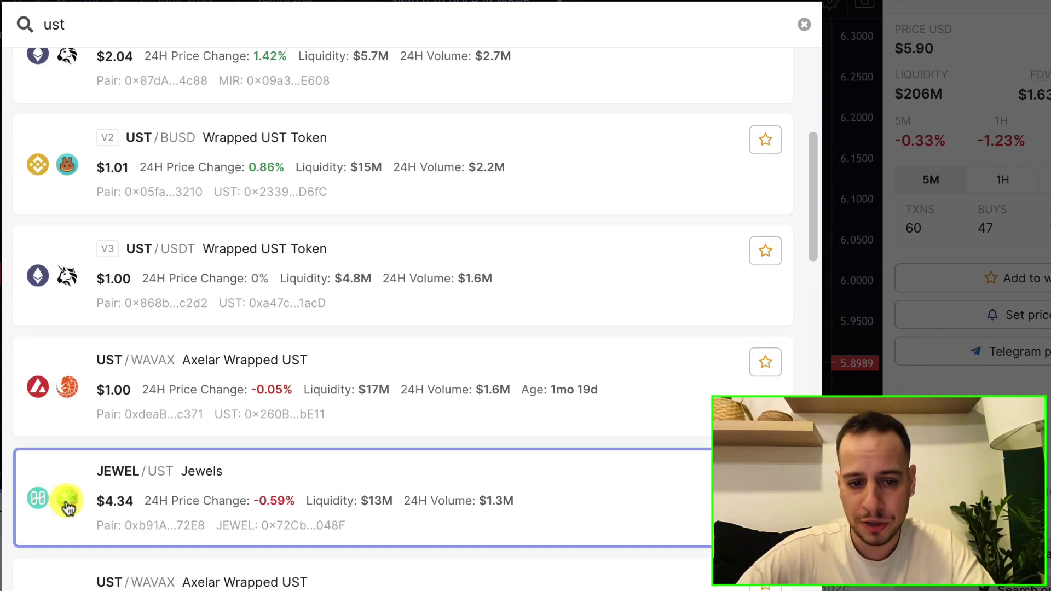
pyautogui.scroll(-10, 73, 517)
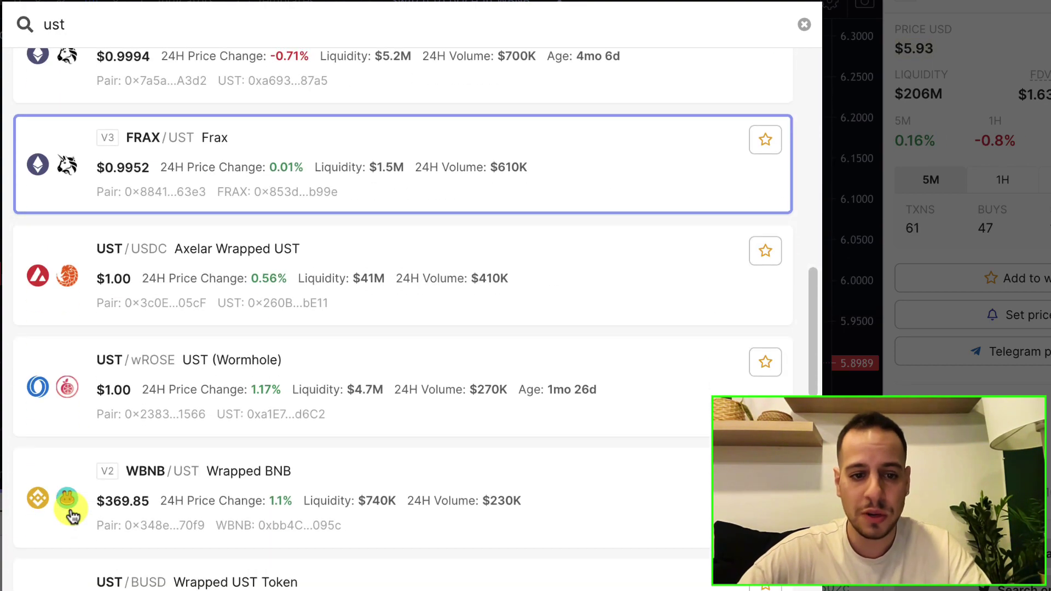
pyautogui.scroll(2, 73, 517)
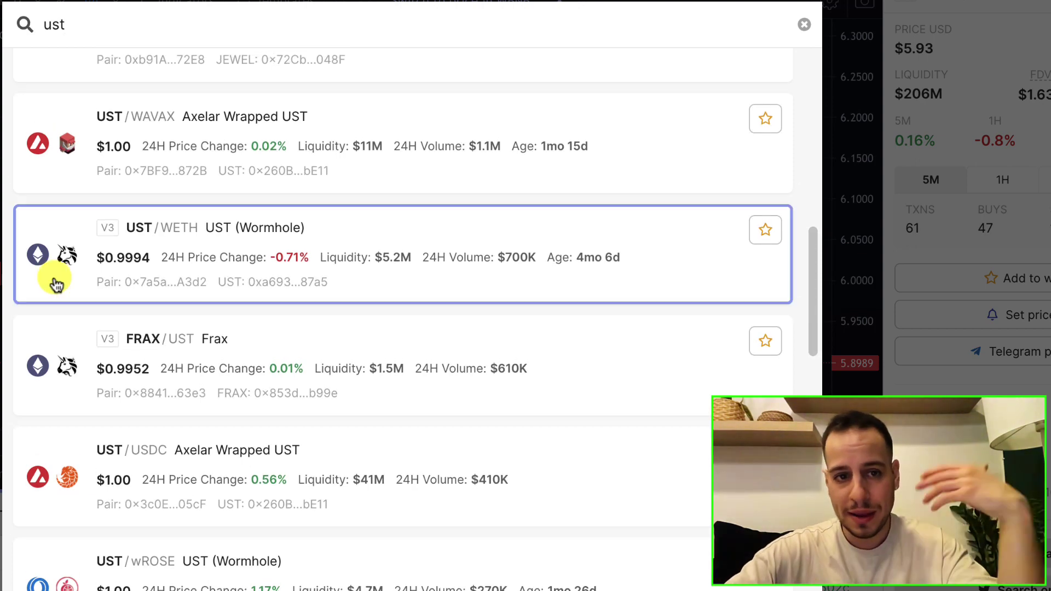
pyautogui.press('BackSpace')
pyautogui.press('BackSpace')
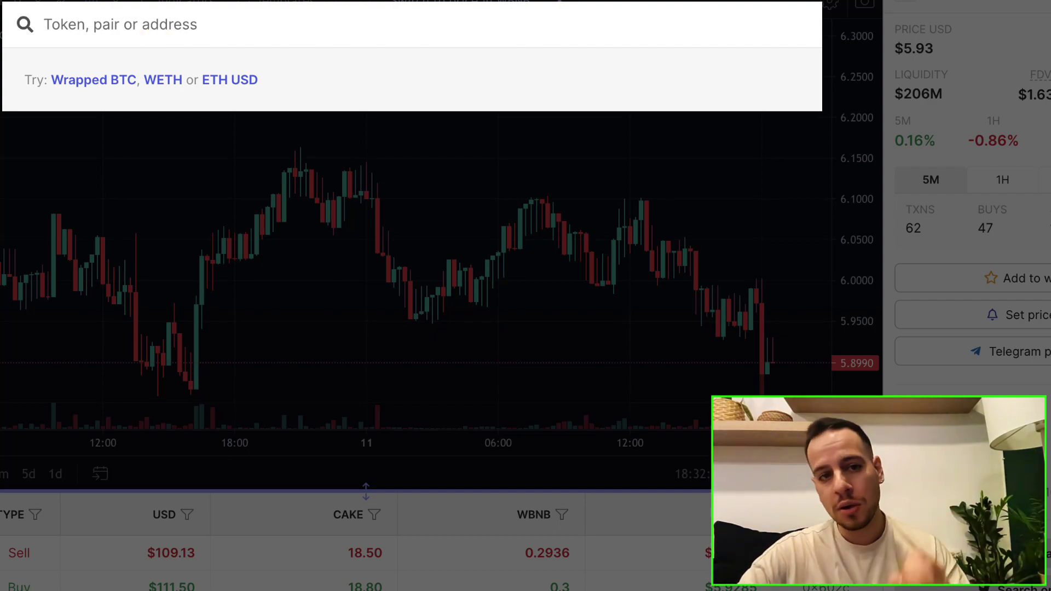
# Dismiss the empty search dialog, leaving the Cake/WBNB pair page.
pyautogui.press('Escape')
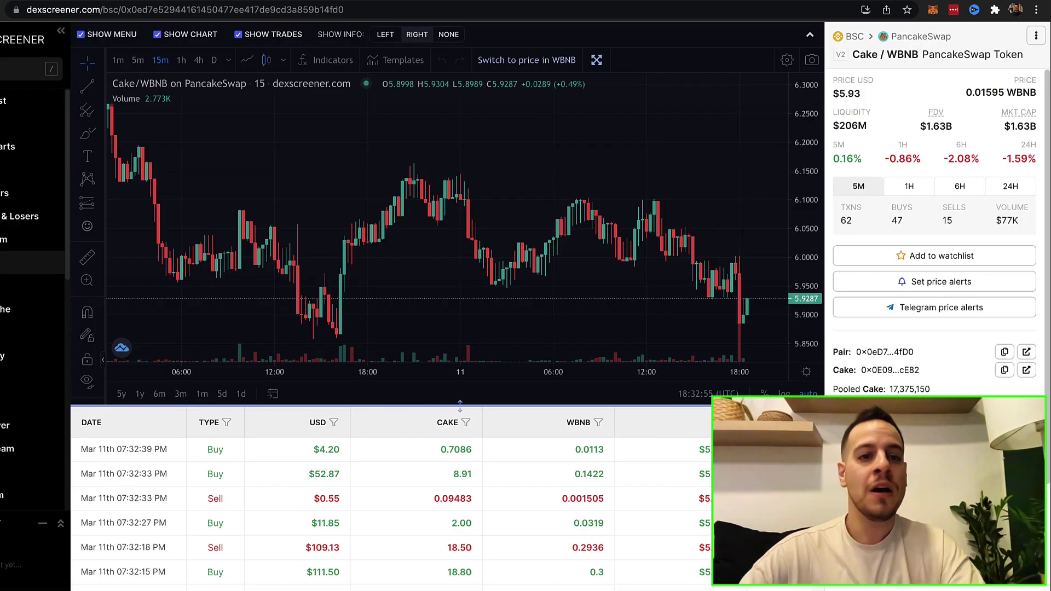
# Return to the TOMB/WFTM chart, then load the Tomb Finance site in a new tab.
pyautogui.hotkey('alt', 'Left')
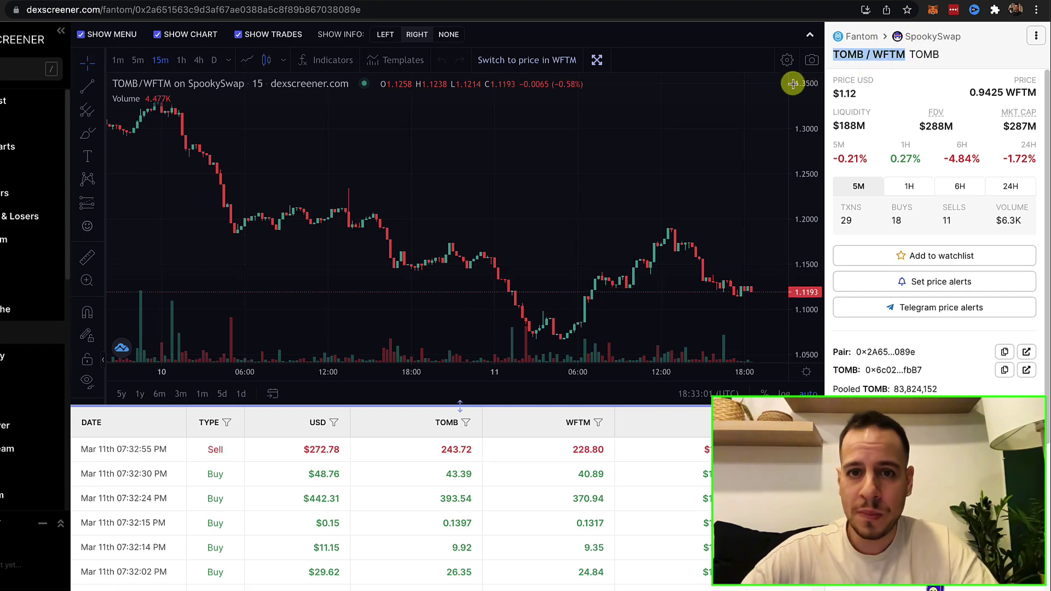
pyautogui.hscroll(3, 663, 206)
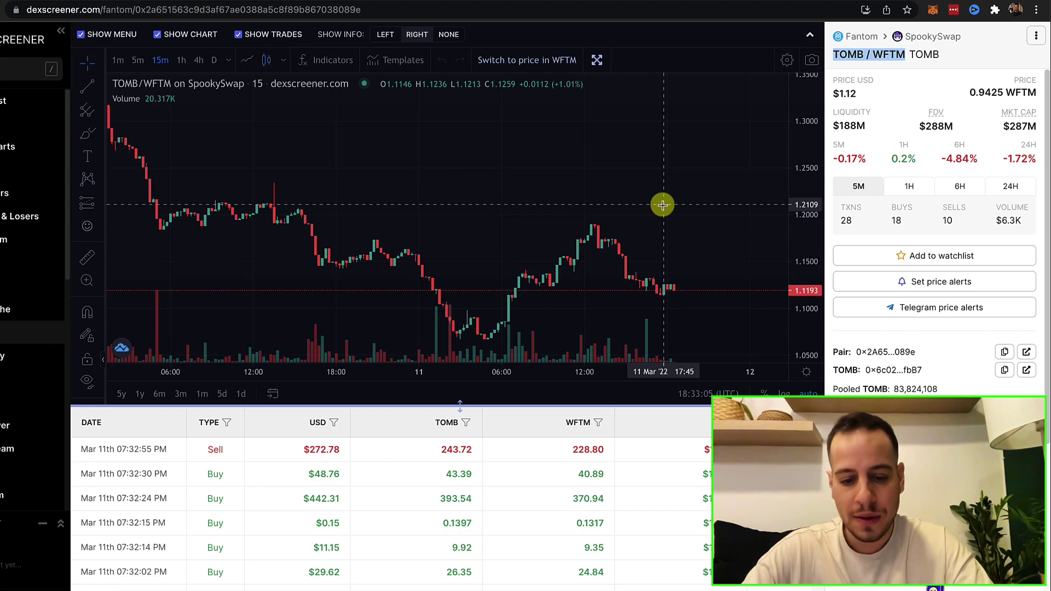
pyautogui.hotkey('ctrl', 't')
pyautogui.write('tomb.finance')
pyautogui.press('Return')
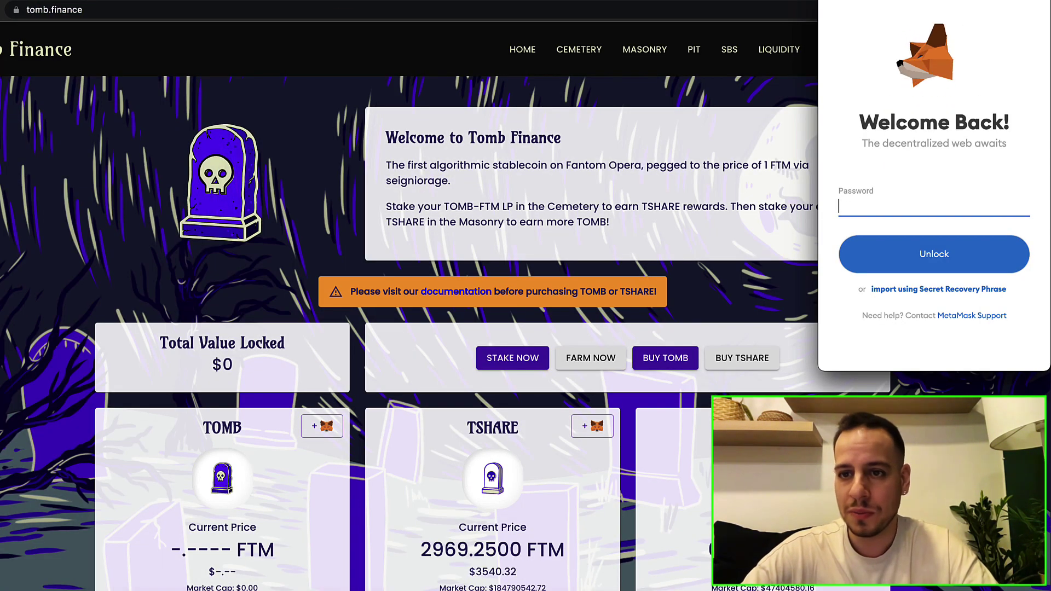
# Dismiss the MetaMask unlock prompt on the Tomb Finance homepage.
pyautogui.press('Escape')
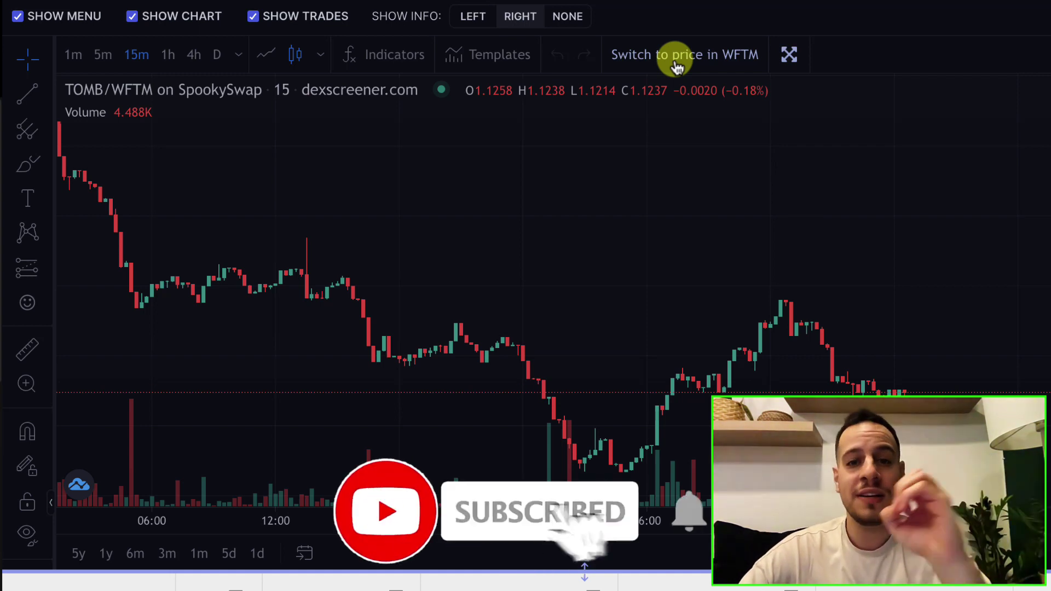
# Price the TOMB chart in WFTM and zoom out to span Feb 22 to Mar 11.
pyautogui.click(677, 57)
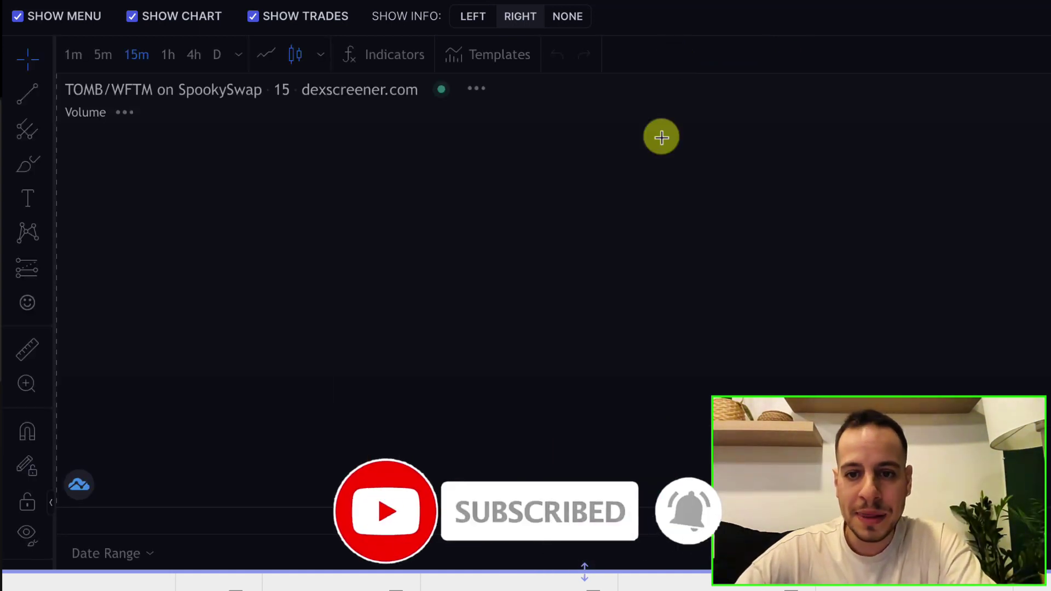
pyautogui.hscroll(5, 684, 418)
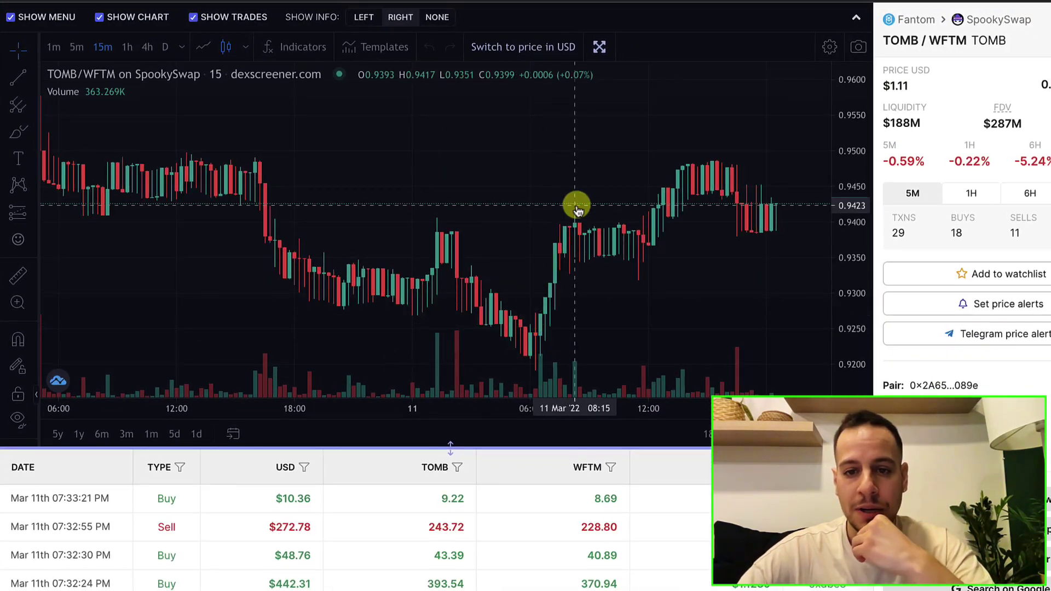
pyautogui.scroll(-2, 567, 188)
pyautogui.scroll(-4, 566, 187)
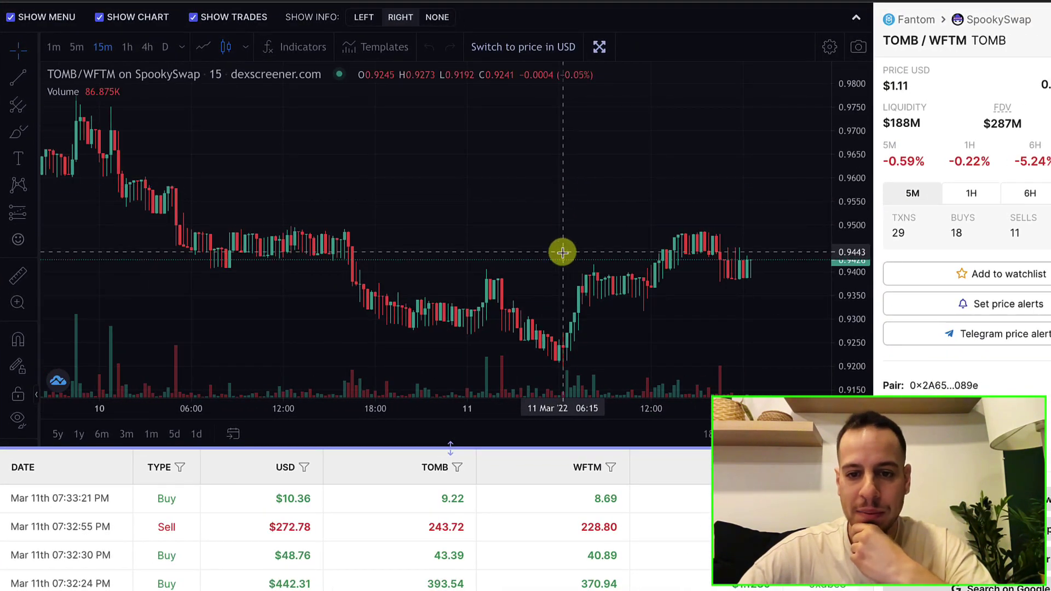
pyautogui.scroll(-5, 563, 253)
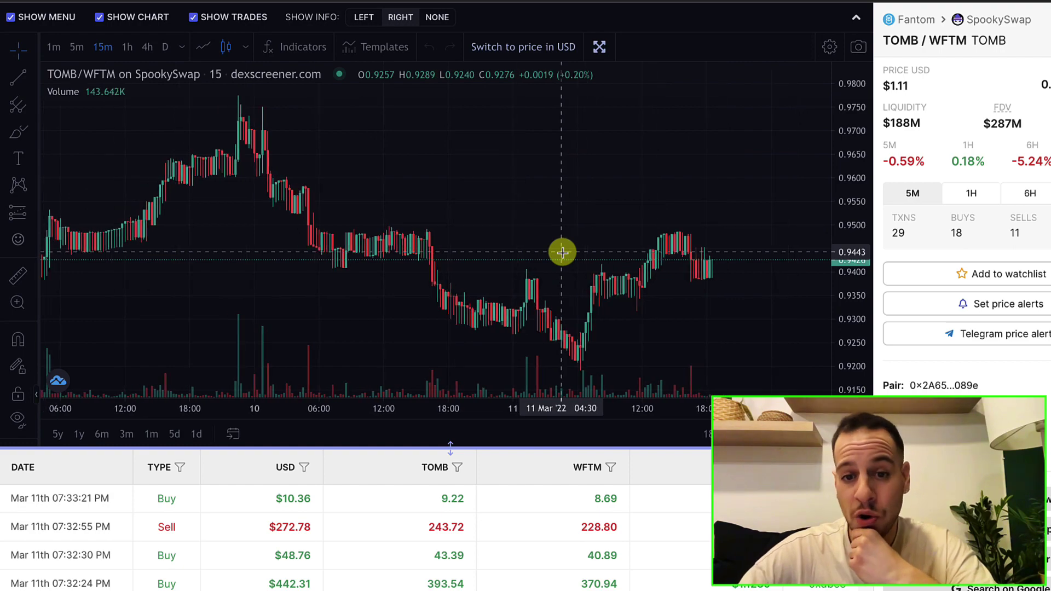
pyautogui.scroll(-5, 563, 253)
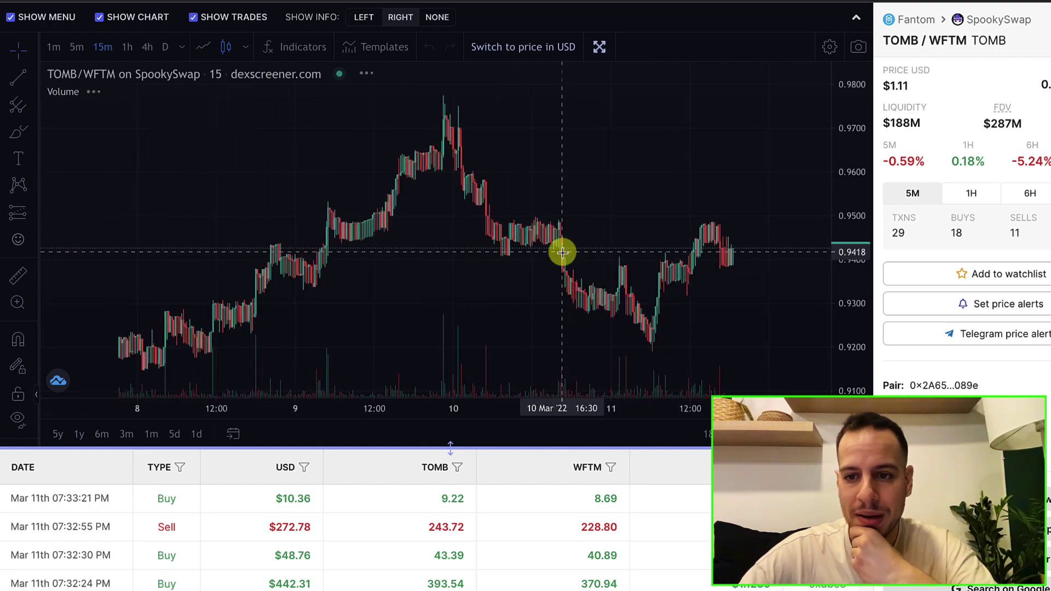
pyautogui.scroll(-5, 563, 253)
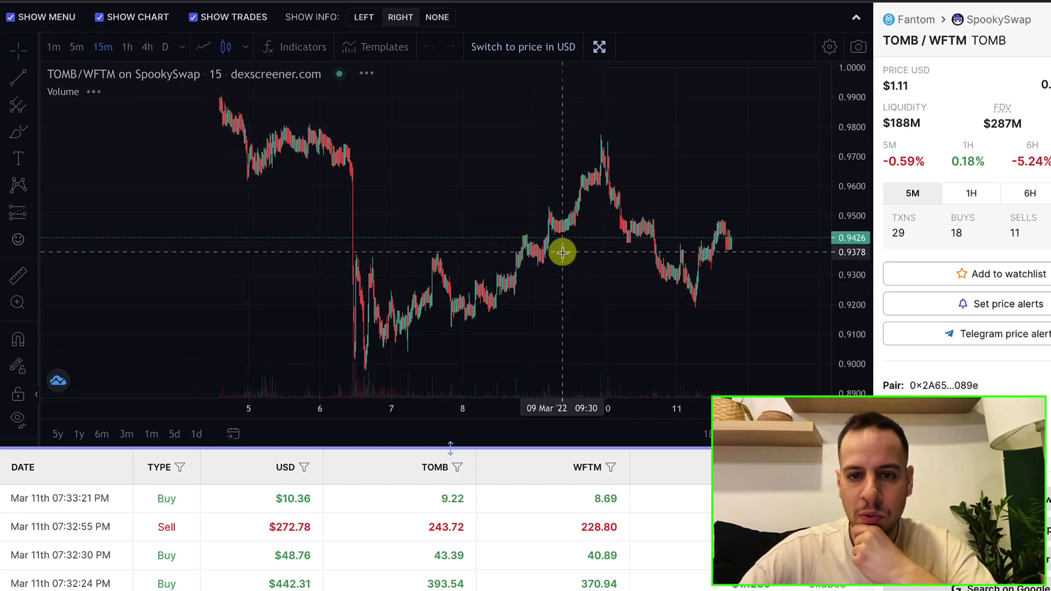
pyautogui.scroll(-5, 563, 252)
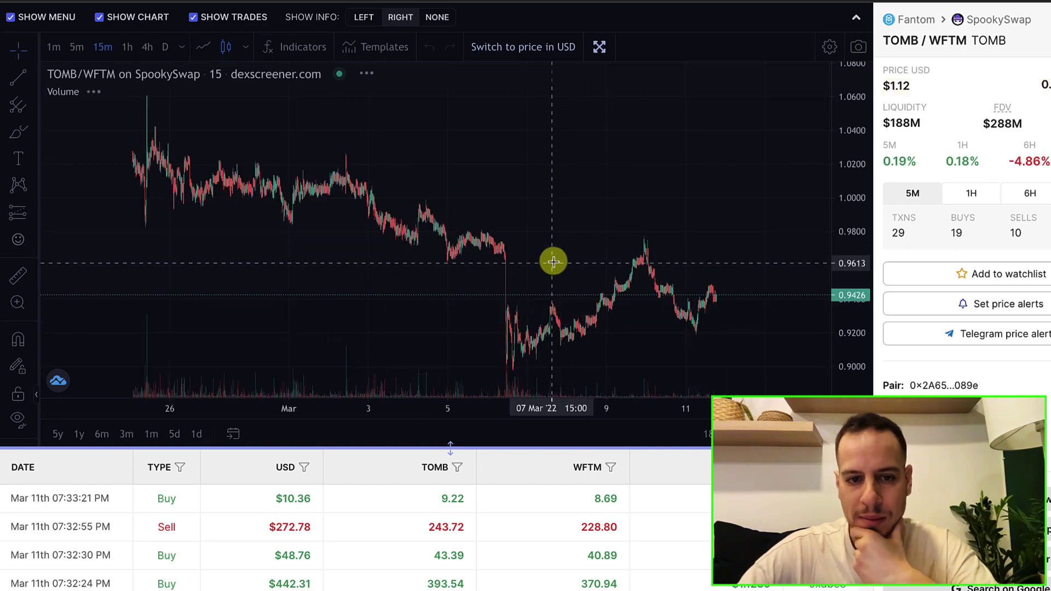
pyautogui.hscroll(-3, 545, 270)
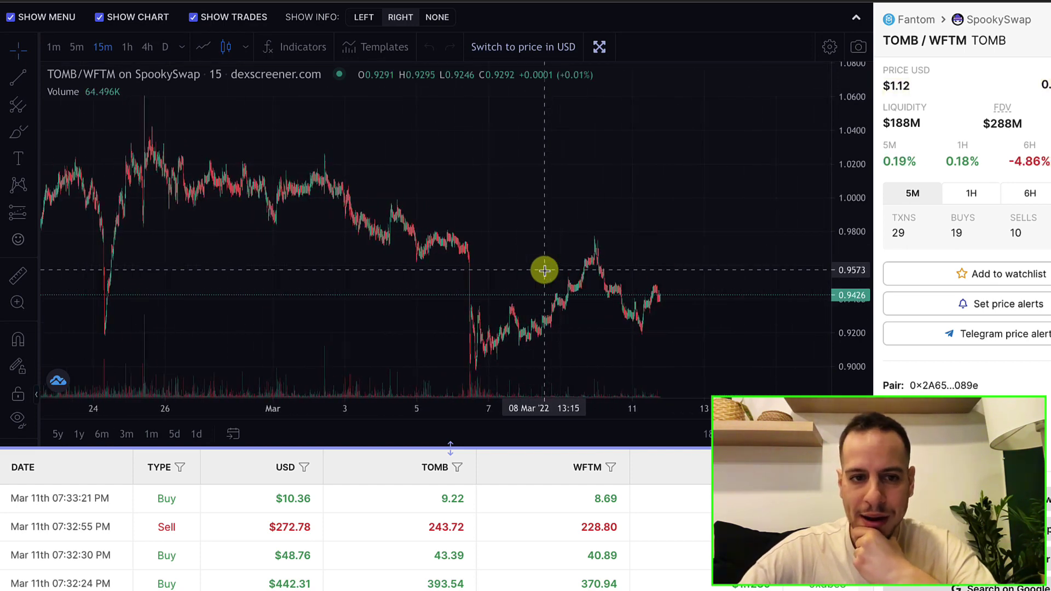
pyautogui.hscroll(-2, 507, 253)
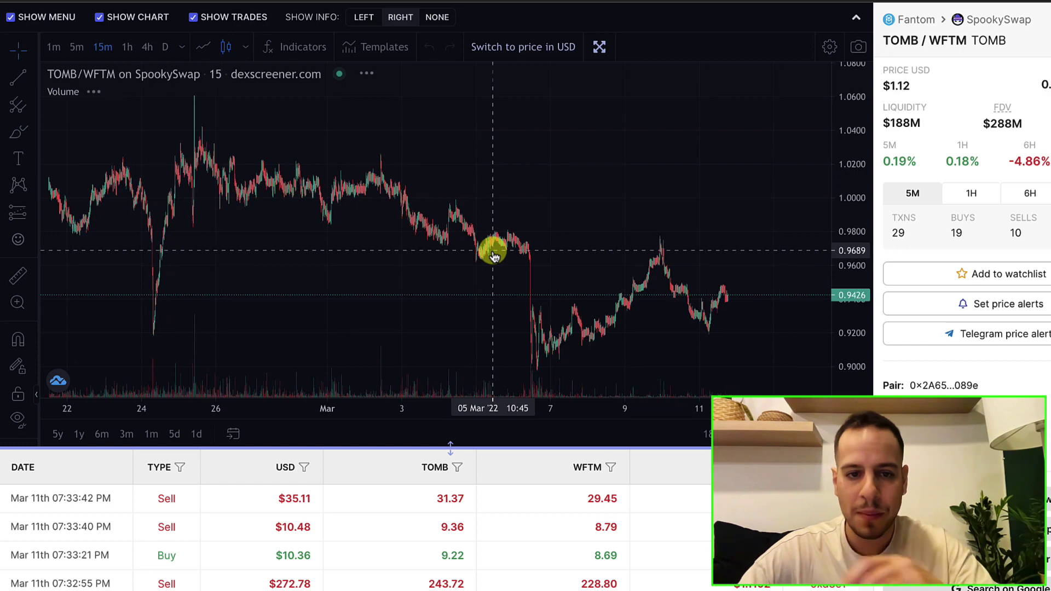
# Draw a trend line at about 1.0013 WFTM spanning the full chart width.
pyautogui.click(17, 81)
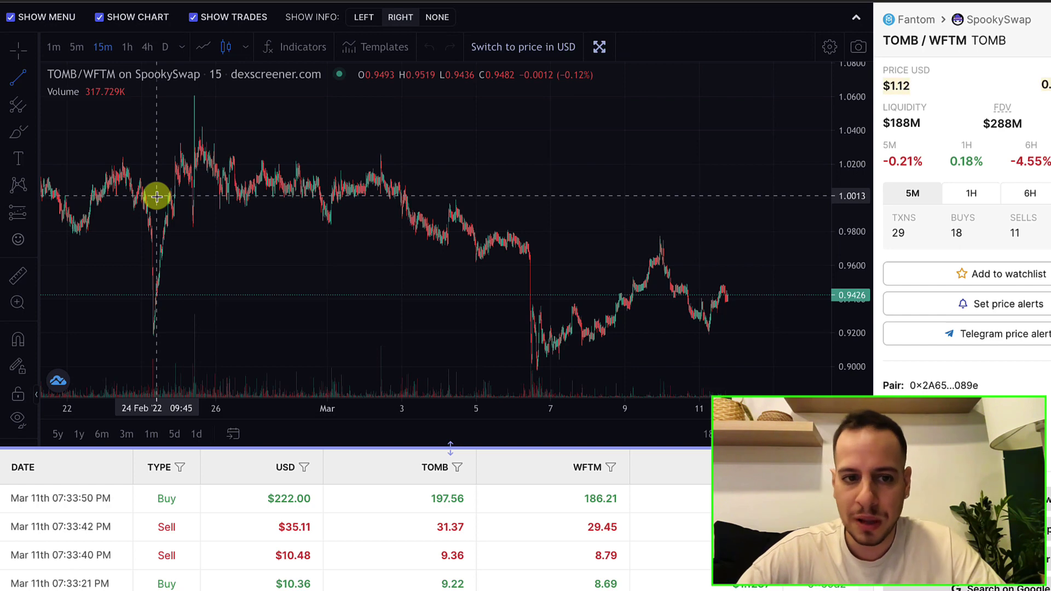
pyautogui.moveTo(157, 196)
pyautogui.mouseDown()
pyautogui.moveTo(470, 162)
pyautogui.moveTo(641, 197)
pyautogui.moveTo(734, 200)
pyautogui.mouseUp()
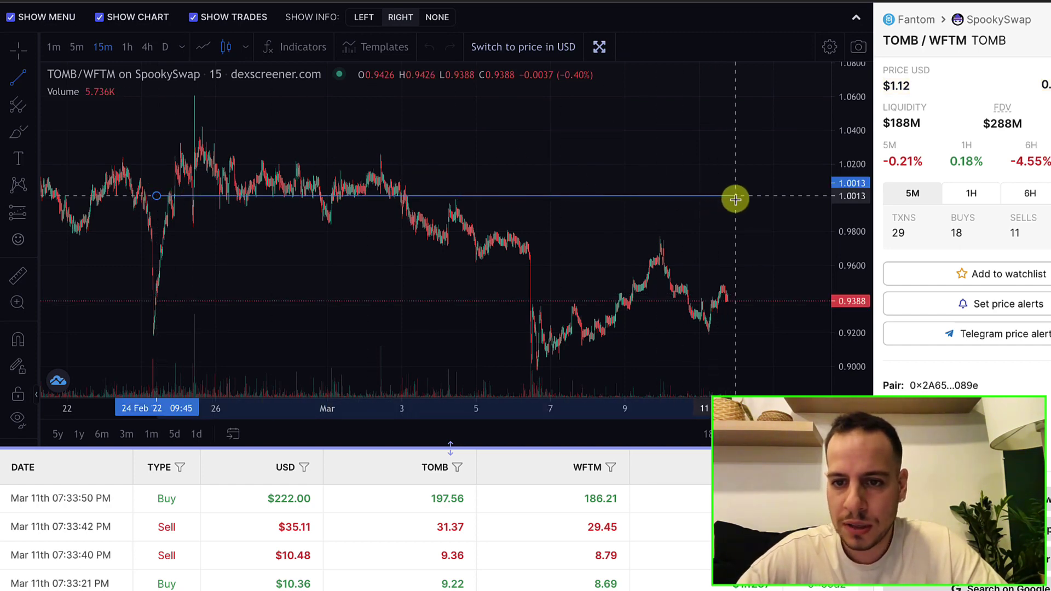
pyautogui.moveTo(816, 202); pyautogui.dragTo(815, 200)
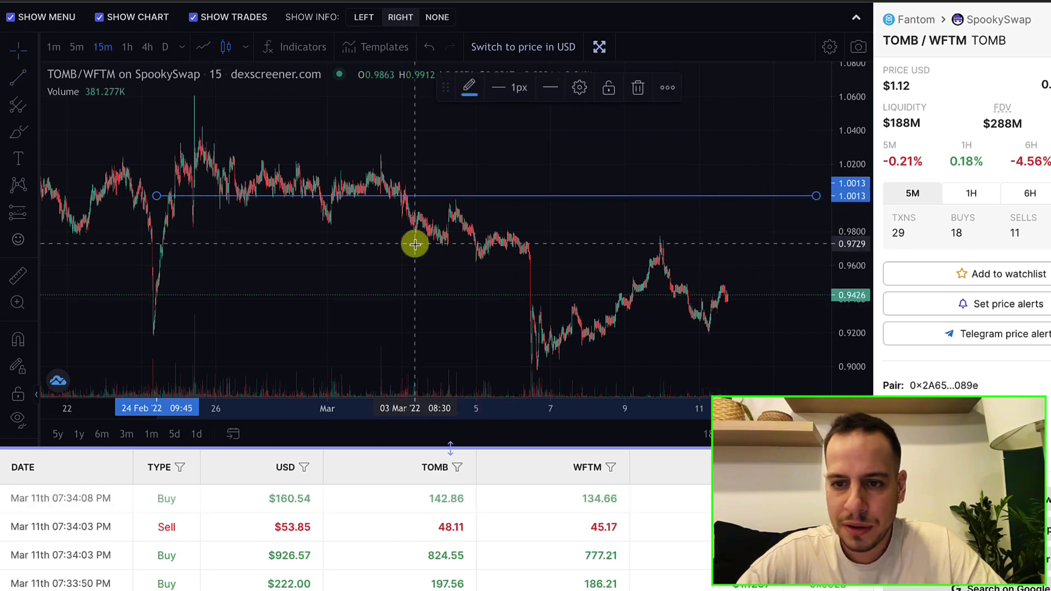
pyautogui.moveTo(157, 198); pyautogui.dragTo(44, 196)
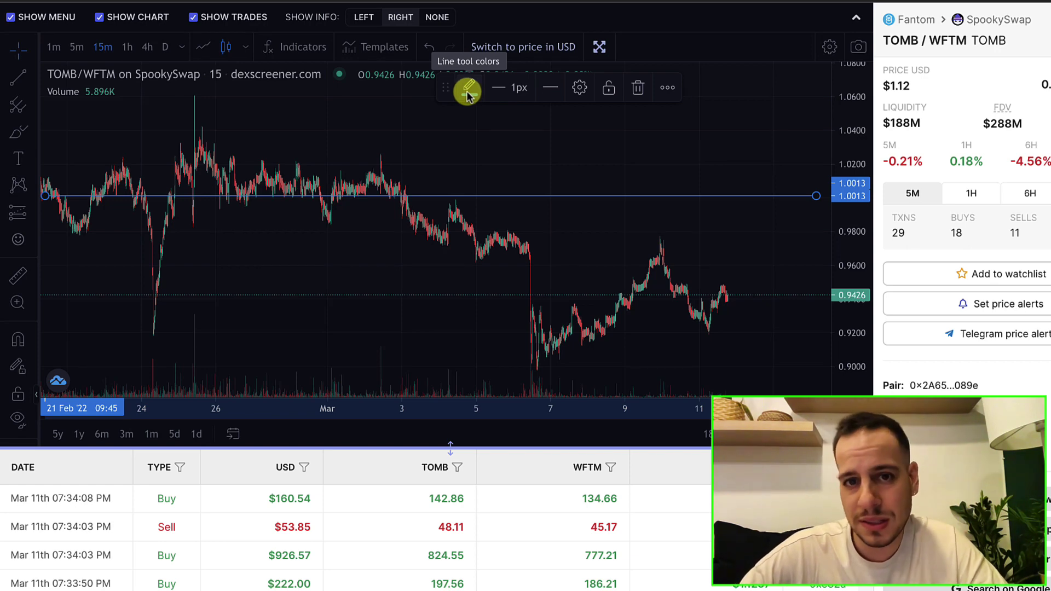
# Set the line's colour to yellow.
pyautogui.click(468, 93)
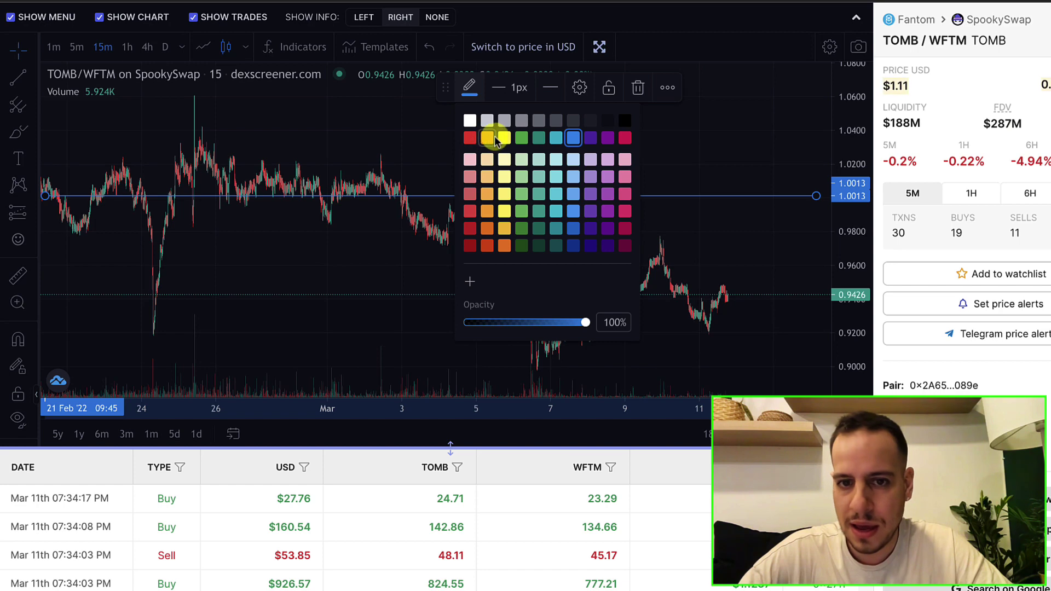
pyautogui.click(472, 140)
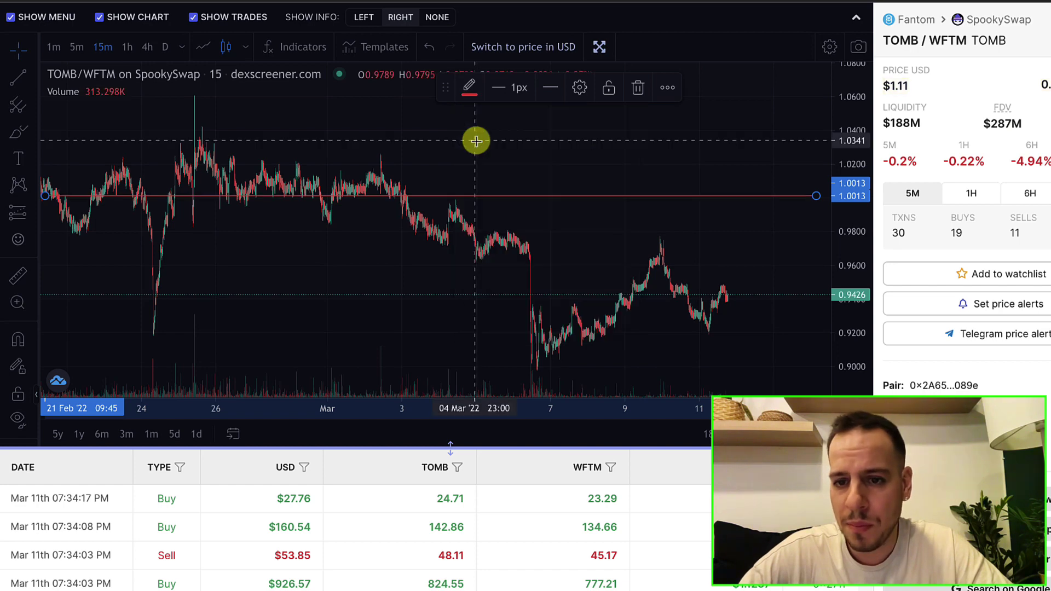
pyautogui.click(469, 88)
pyautogui.click(505, 137)
pyautogui.scroll(-3, 614, 289)
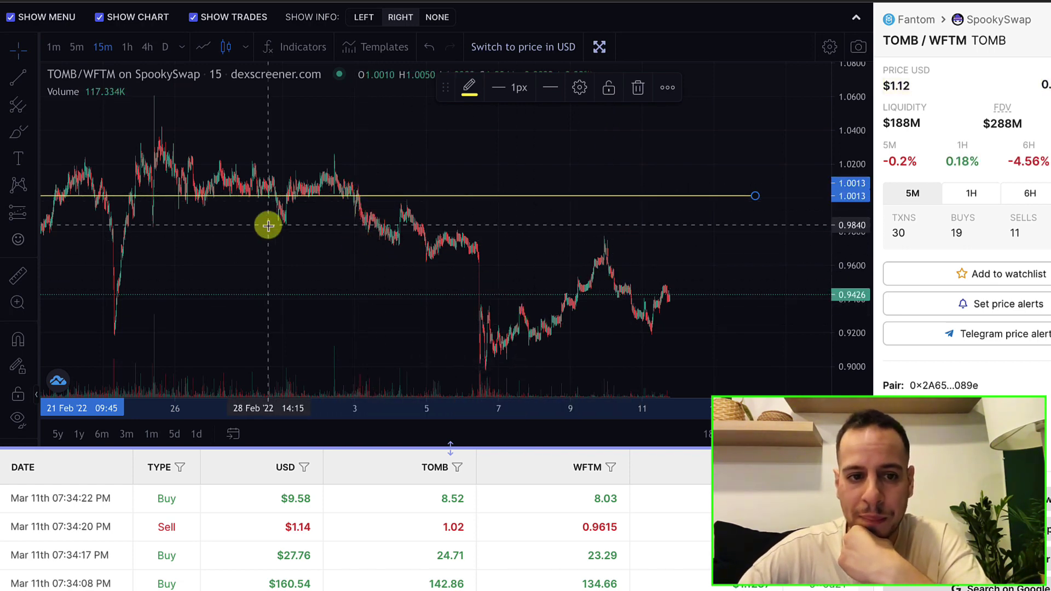
pyautogui.hscroll(-10, 334, 209)
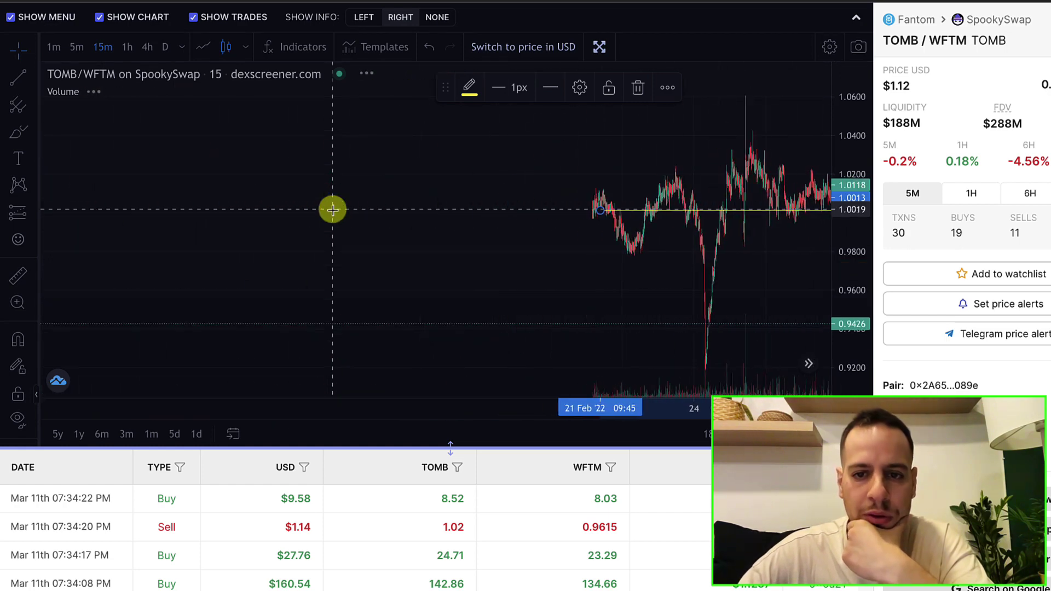
pyautogui.hscroll(10, 521, 213)
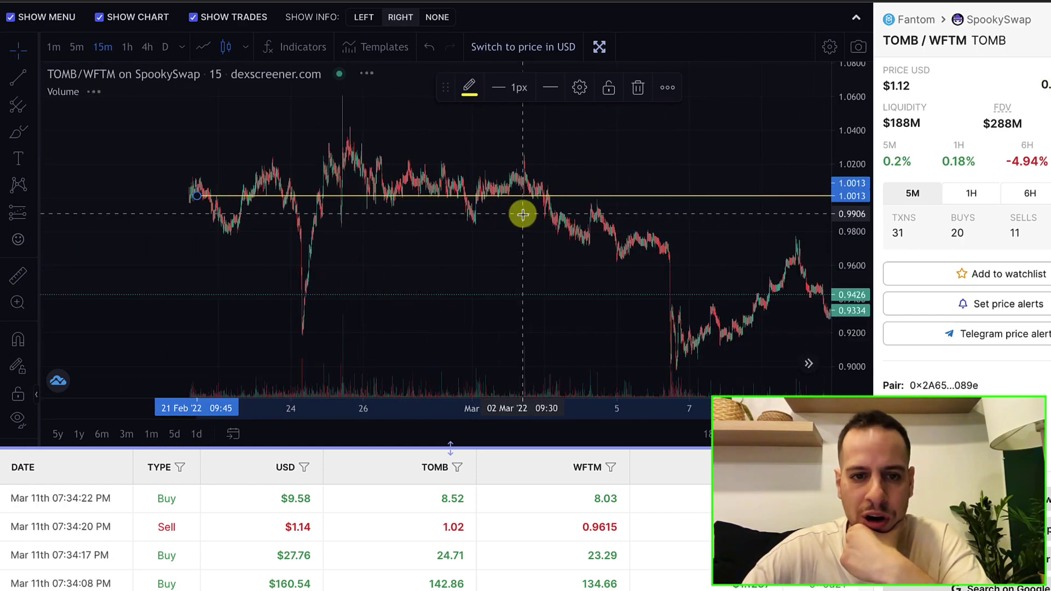
pyautogui.click(76, 47)
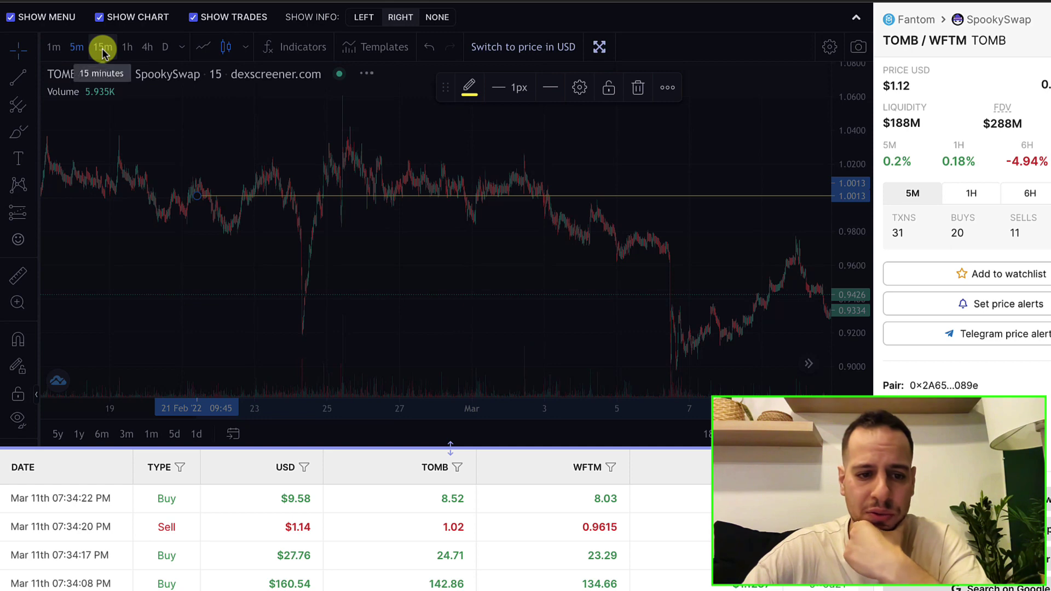
pyautogui.click(103, 48)
pyautogui.hscroll(5, 329, 168)
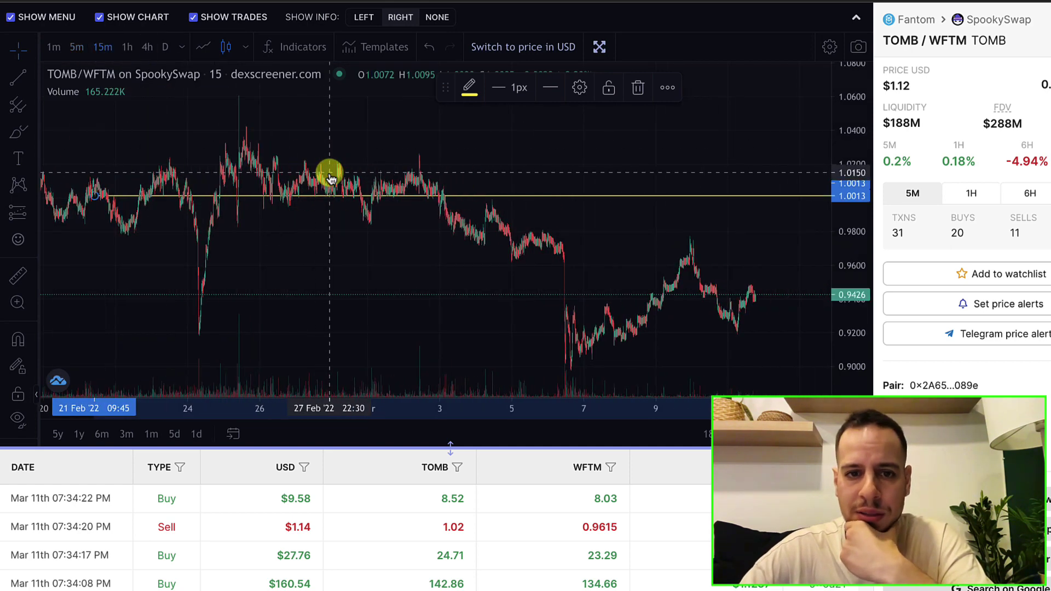
pyautogui.click(207, 51)
pyautogui.click(230, 49)
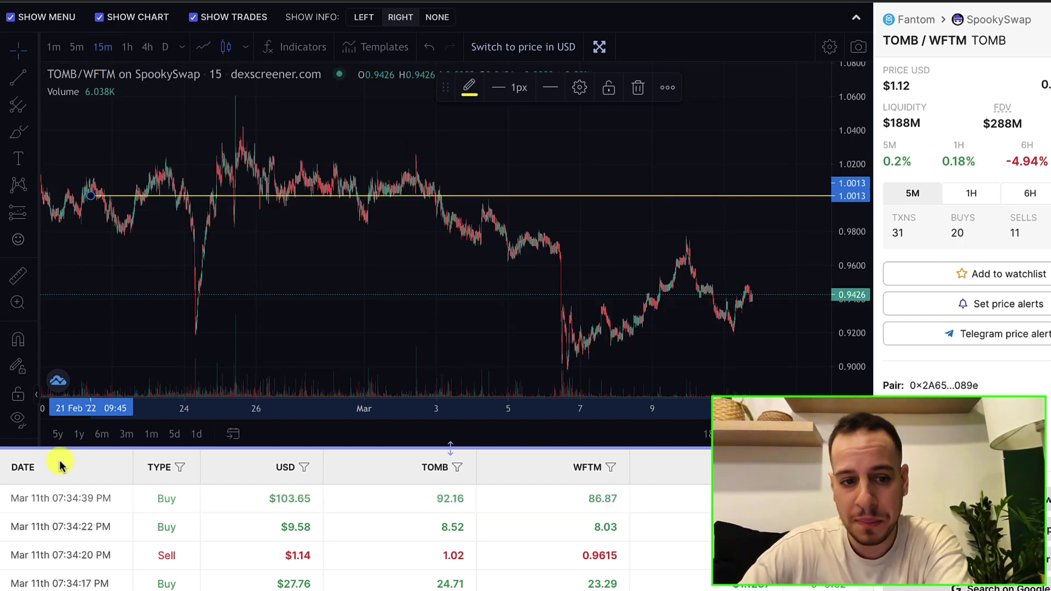
pyautogui.click(80, 434)
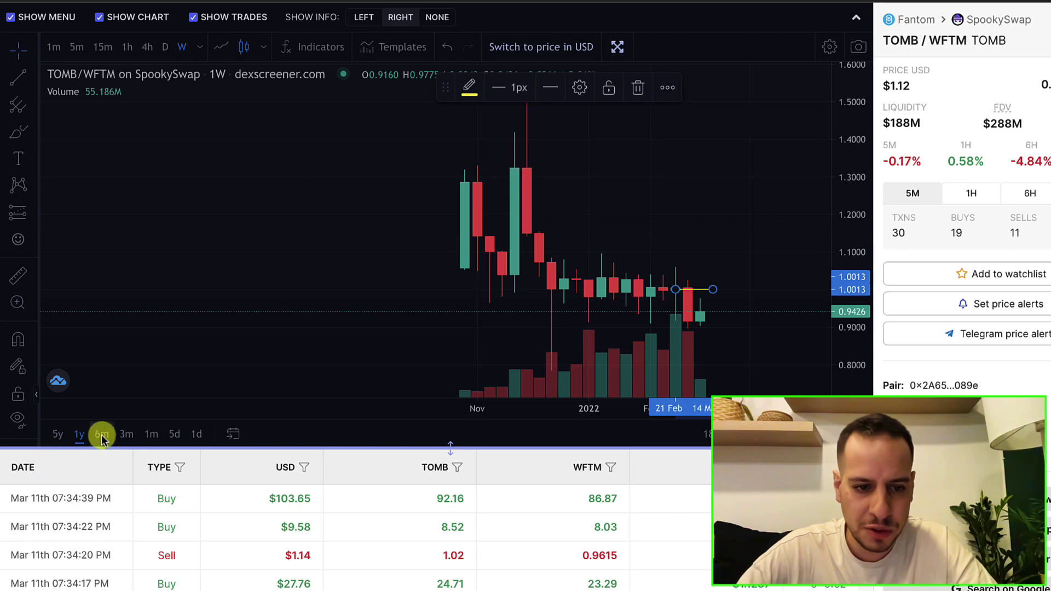
pyautogui.click(151, 434)
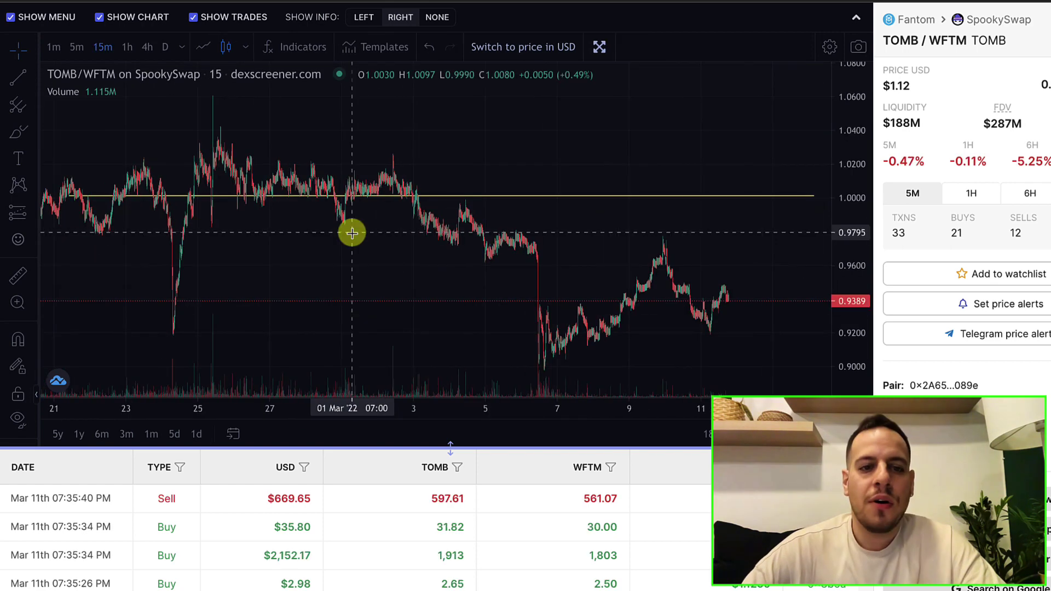
pyautogui.hscroll(-2, 352, 233)
pyautogui.hscroll(3, 336, 210)
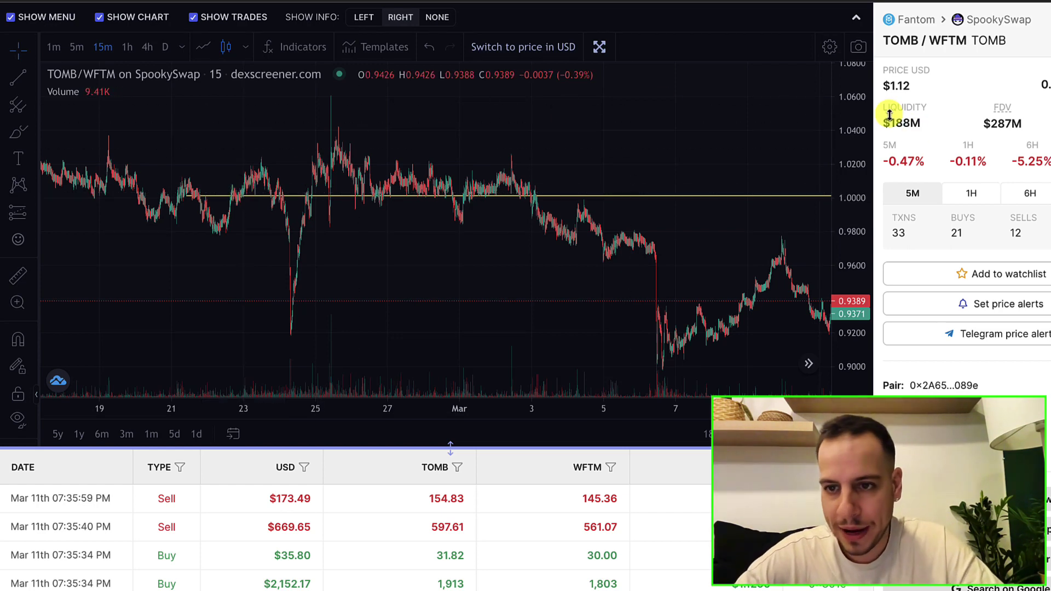
pyautogui.scroll(-2, 398, 586)
pyautogui.scroll(2, 395, 577)
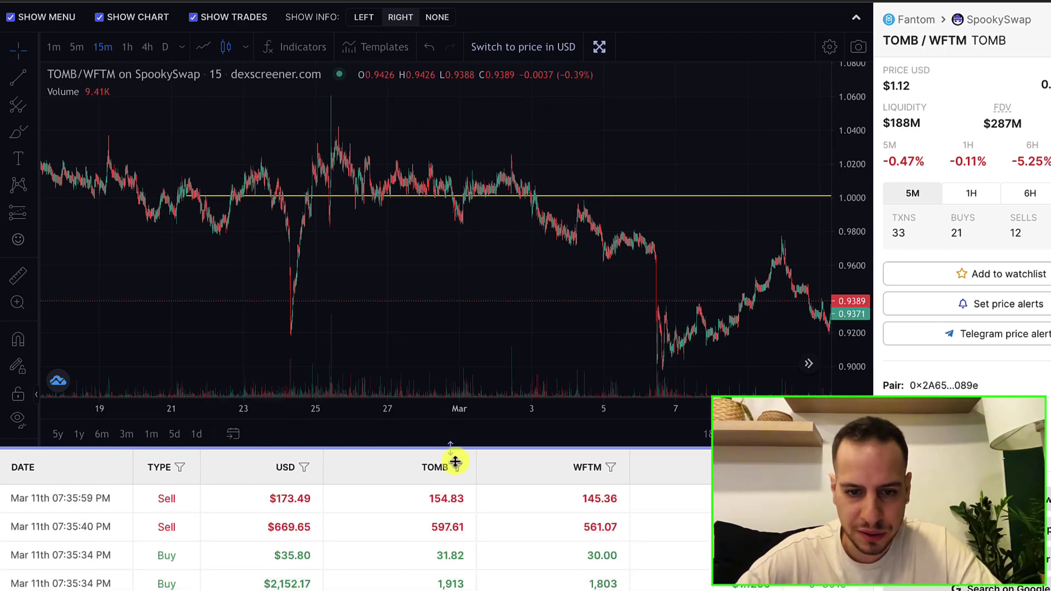
# Enlarge the trades table, review the newest buy's values, and open a $1.1250 trade on FTMScan.
pyautogui.moveTo(451, 449); pyautogui.dragTo(448, 252)
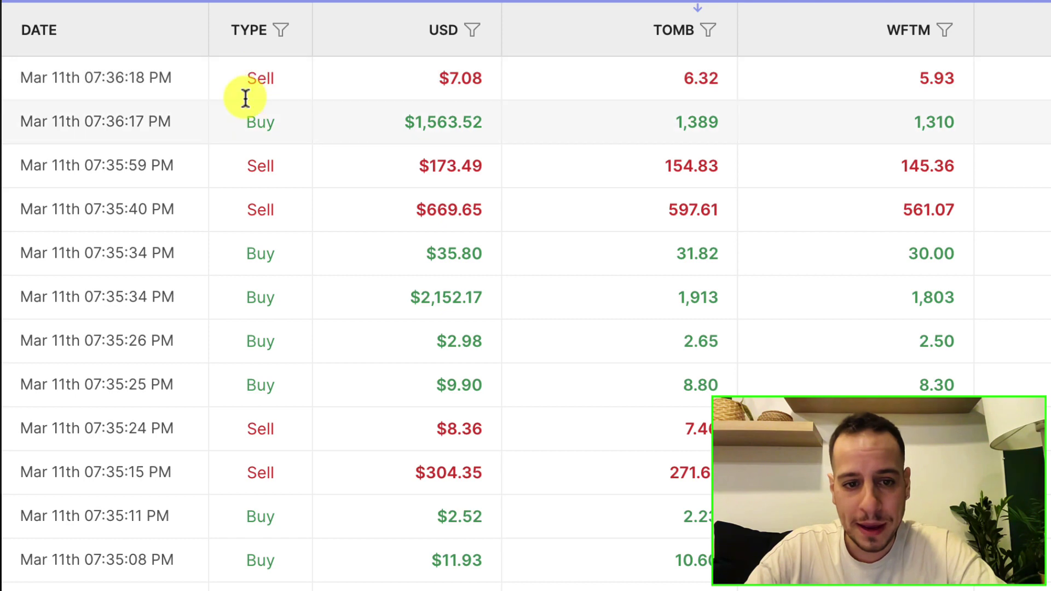
pyautogui.moveTo(247, 118); pyautogui.dragTo(267, 119)
pyautogui.moveTo(415, 122); pyautogui.dragTo(483, 122)
pyautogui.moveTo(668, 116); pyautogui.dragTo(723, 122)
pyautogui.moveTo(906, 122); pyautogui.dragTo(958, 129)
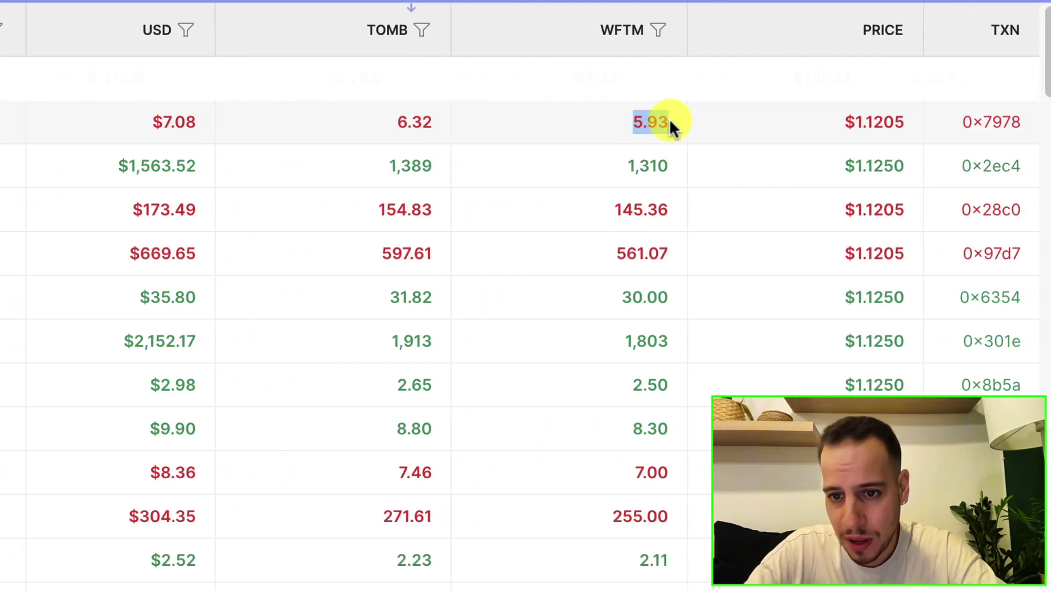
pyautogui.moveTo(819, 171); pyautogui.dragTo(908, 169)
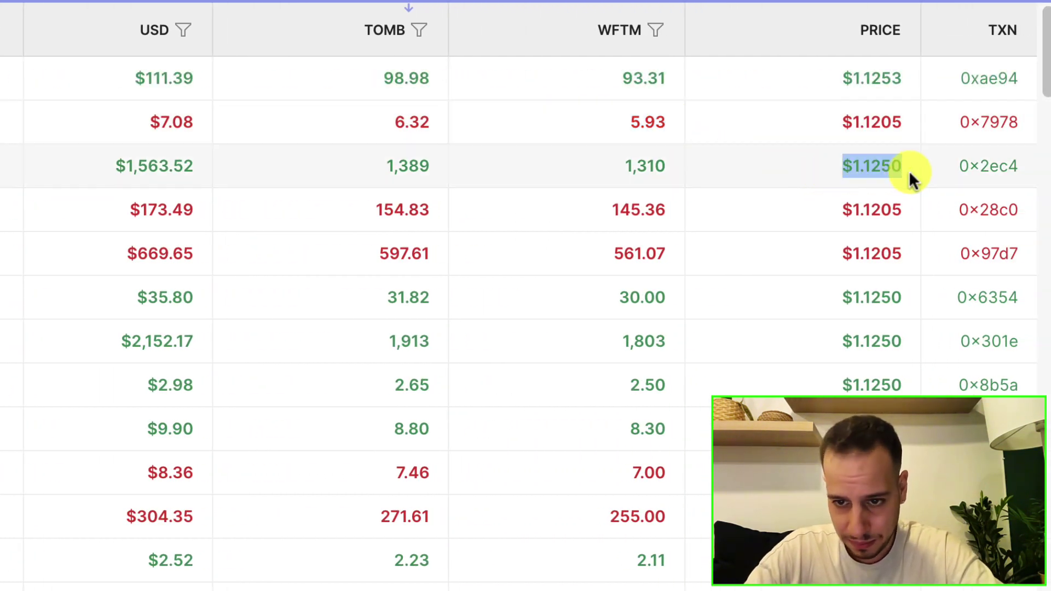
pyautogui.click(990, 169)
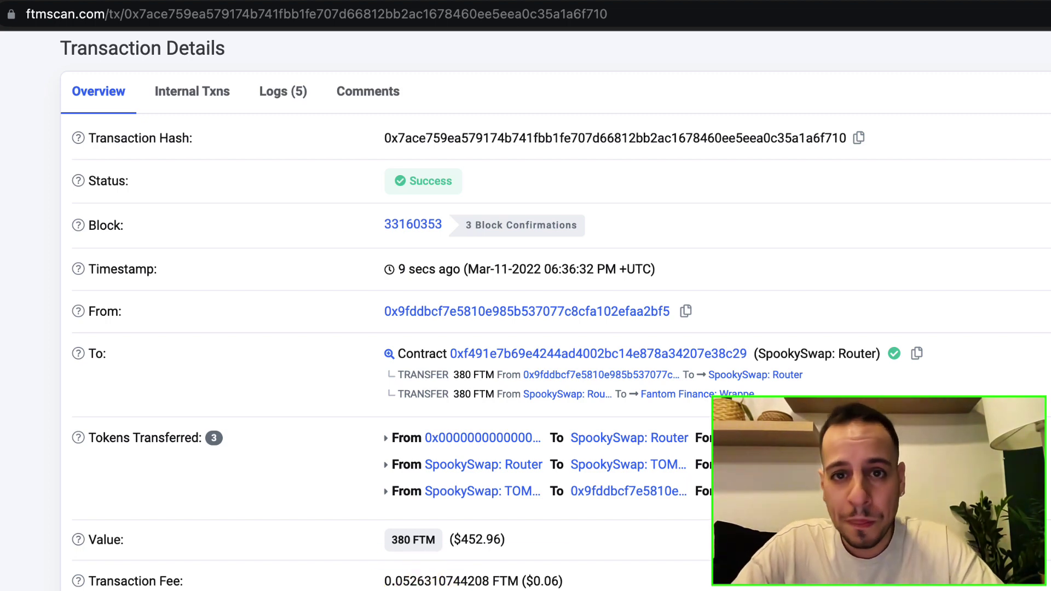
# Go back from FTMScan to the DEX Screener TOMB/WFTM page and scroll up to the chart.
pyautogui.press('super+w')
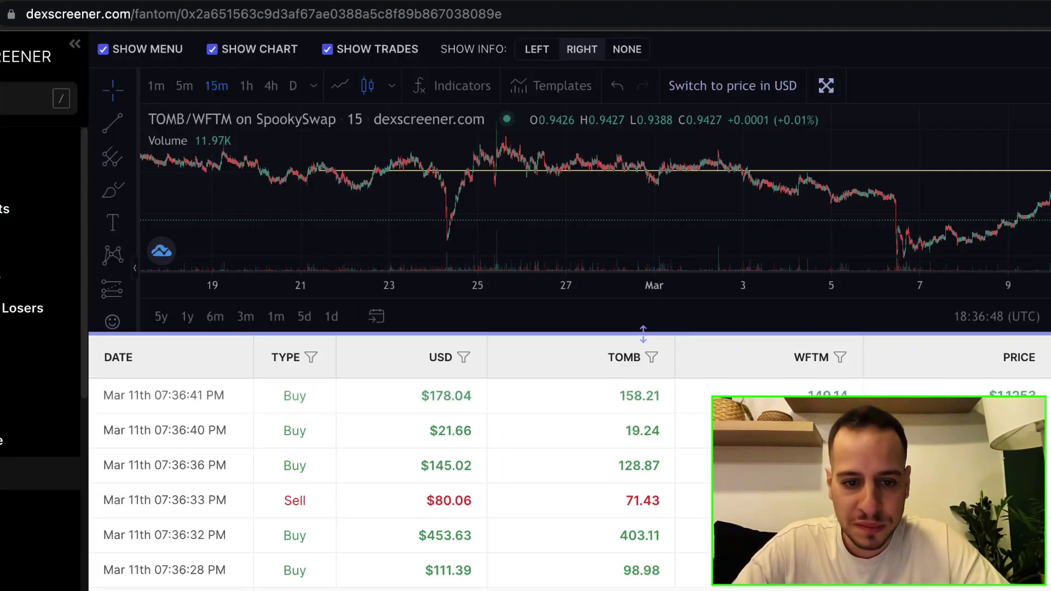
pyautogui.scroll(3, 561, 207)
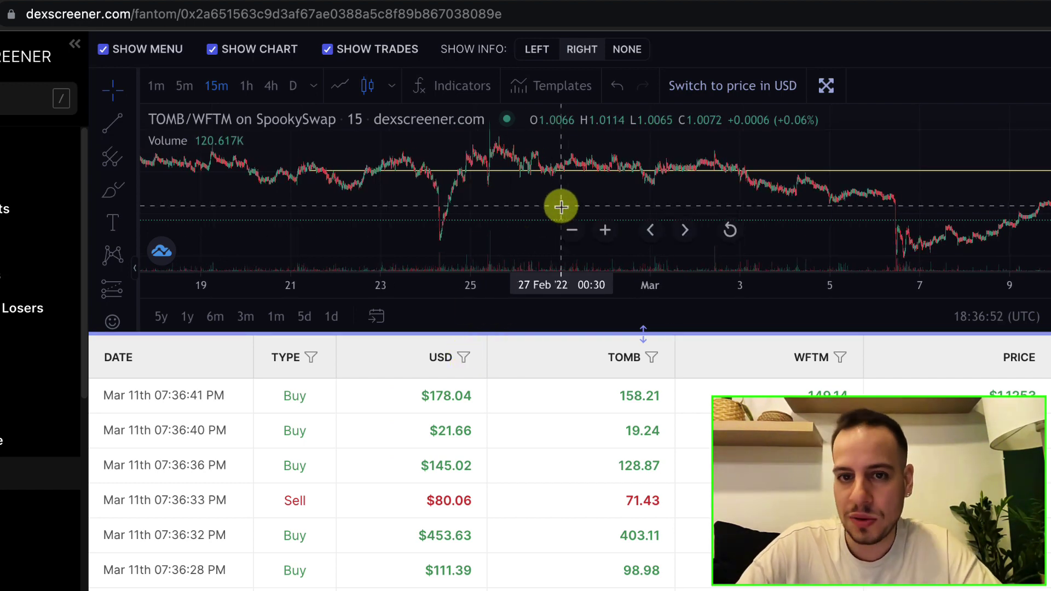
# Filter the trades list by USD amount to show only trades of $10,000 or more.
pyautogui.click(463, 359)
pyautogui.write('1000')
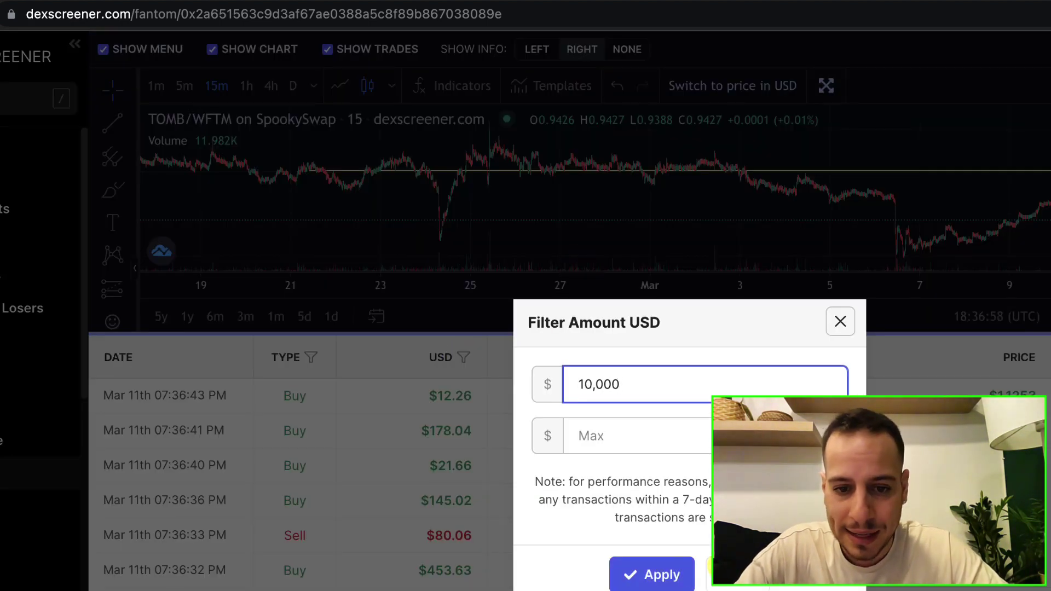
pyautogui.click(638, 573)
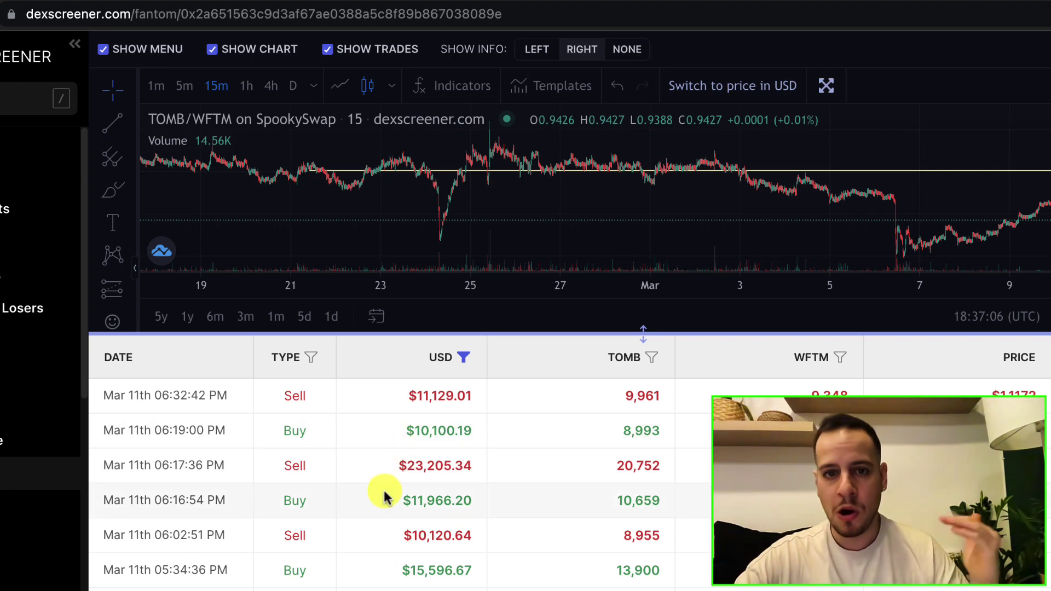
# Select the $370,481.99 sell amount and open its transaction on FTMScan.
pyautogui.scroll(-5, 405, 482)
pyautogui.scroll(2, 405, 482)
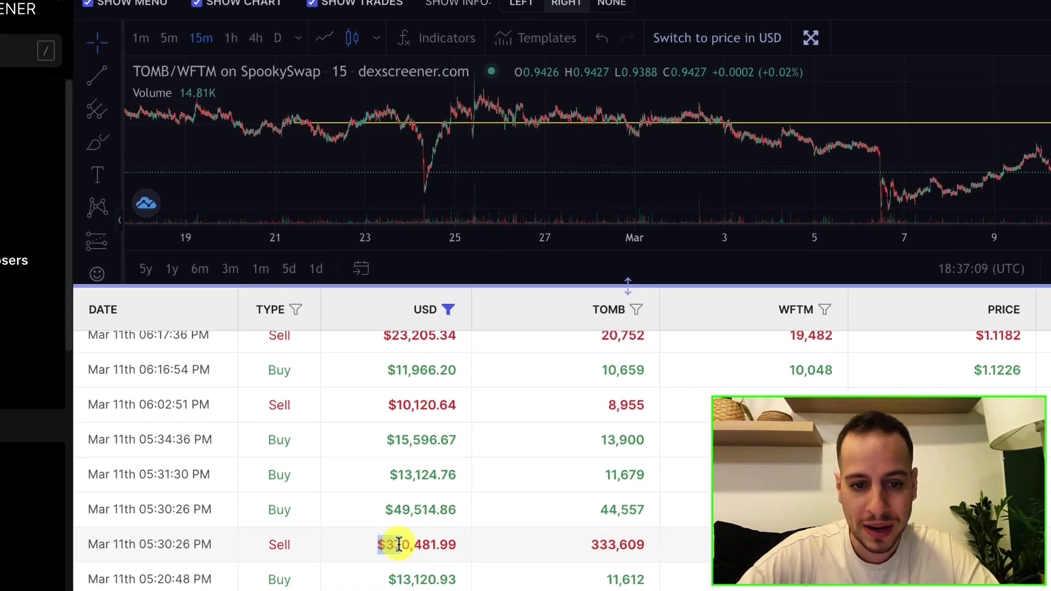
pyautogui.moveTo(393, 585); pyautogui.dragTo(472, 581)
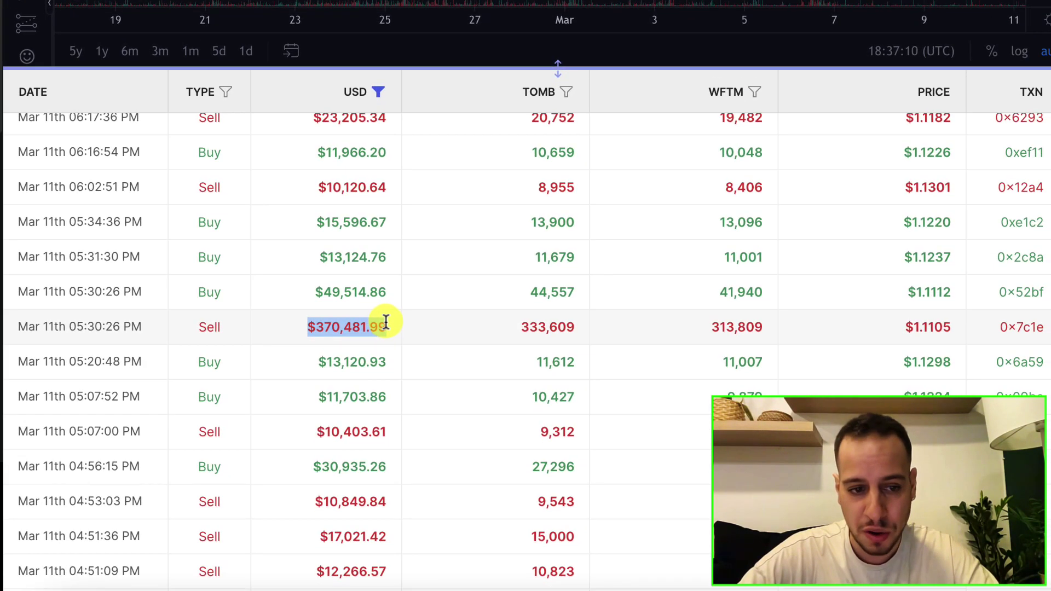
pyautogui.doubleClick(340, 327)
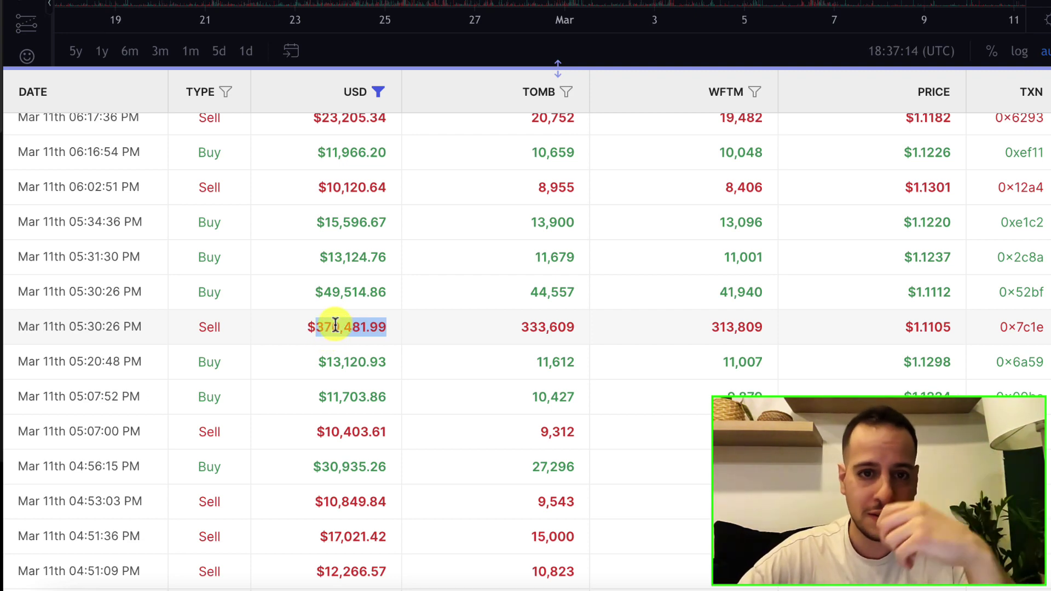
pyautogui.tripleClick(332, 325)
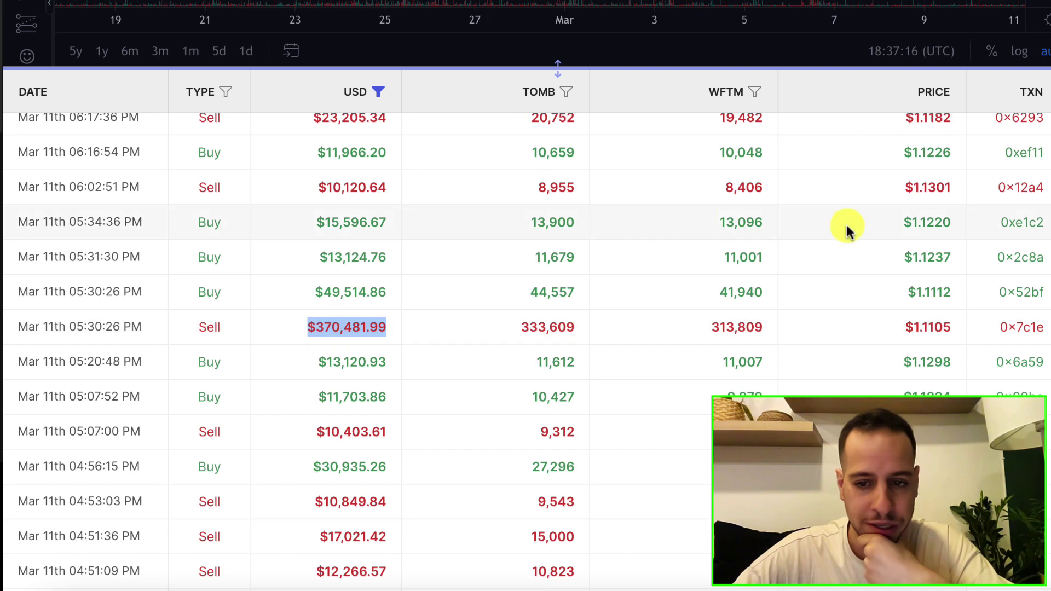
pyautogui.click(1024, 328)
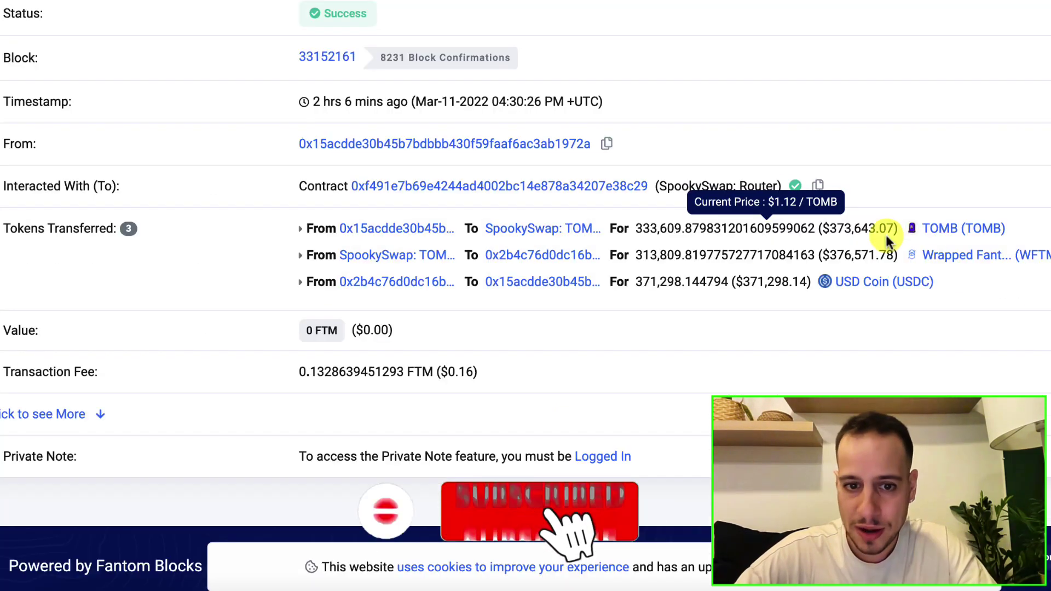
# Open the seller's wallet page, check its token holdings, and view its ERC-20 token transfers.
pyautogui.click(441, 145)
pyautogui.click(494, 77)
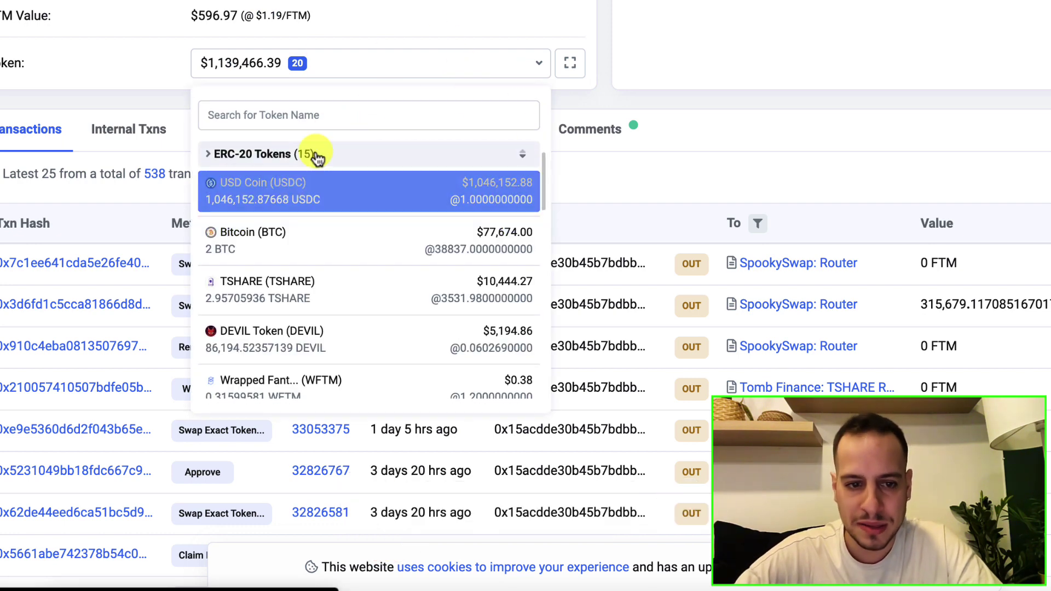
pyautogui.click(359, 15)
pyautogui.click(265, 123)
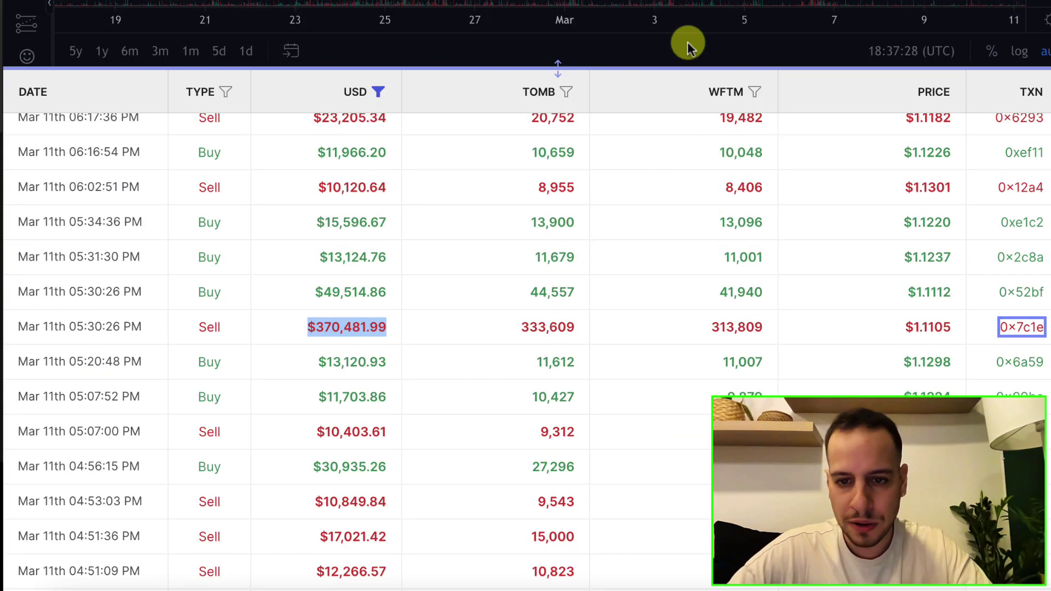
# Enlarge the price chart and highlight the $1.12 USD price and 0.9427 WFTM price.
pyautogui.moveTo(564, 70); pyautogui.dragTo(570, 226)
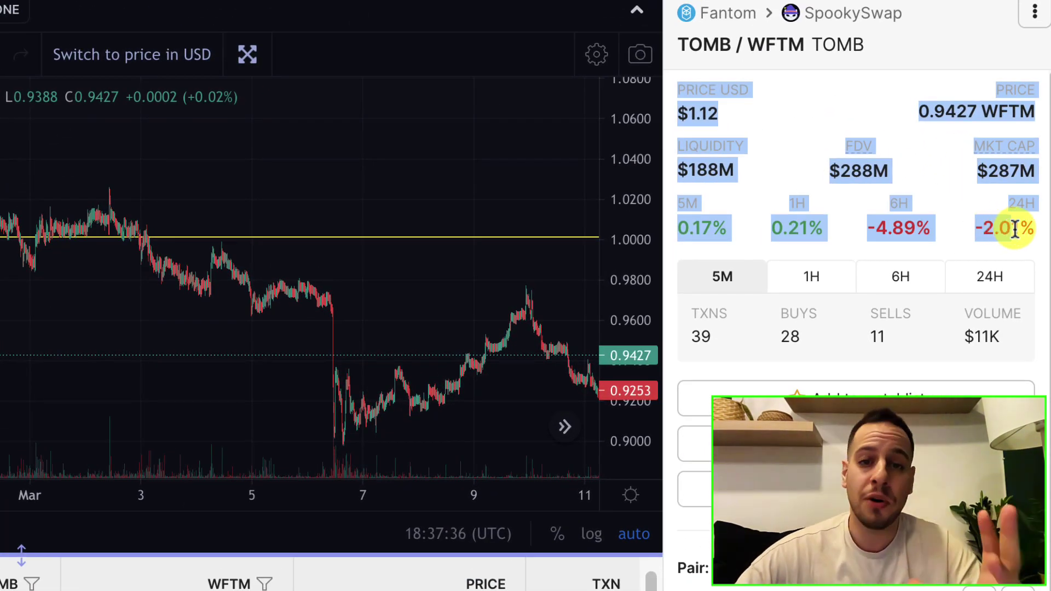
pyautogui.click(704, 130)
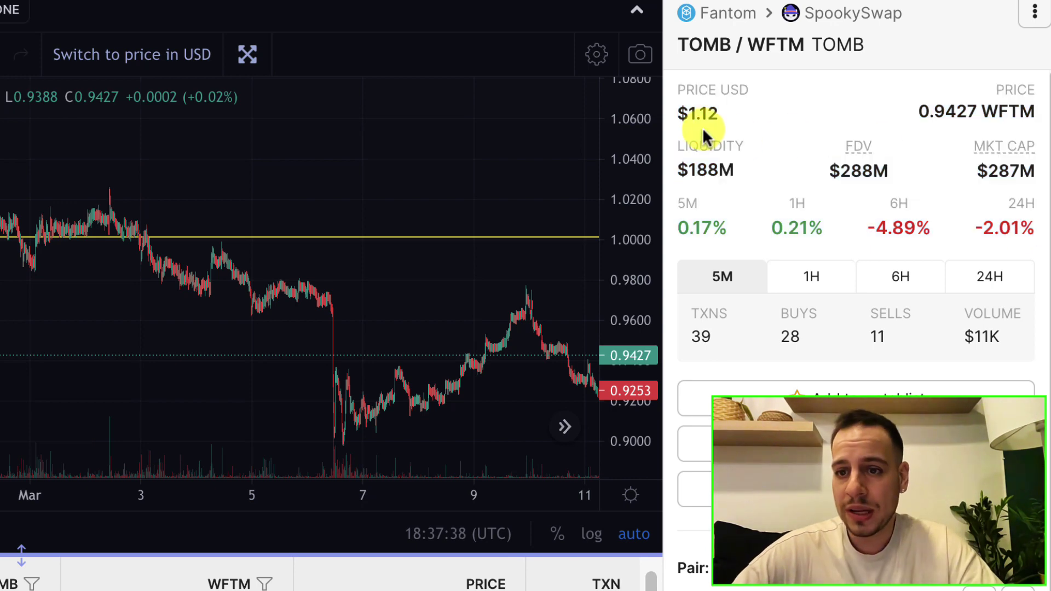
pyautogui.doubleClick(698, 114)
pyautogui.moveTo(928, 111); pyautogui.dragTo(1034, 116)
pyautogui.doubleClick(962, 115)
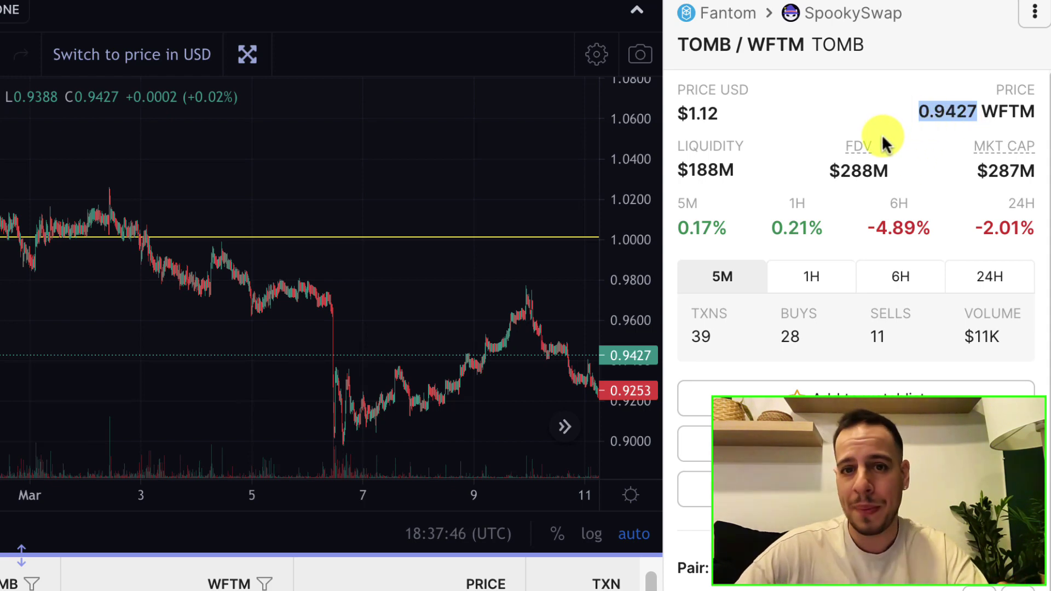
# Highlight the $188M liquidity value, then bring up the token, pair or address search.
pyautogui.moveTo(678, 170); pyautogui.dragTo(743, 174)
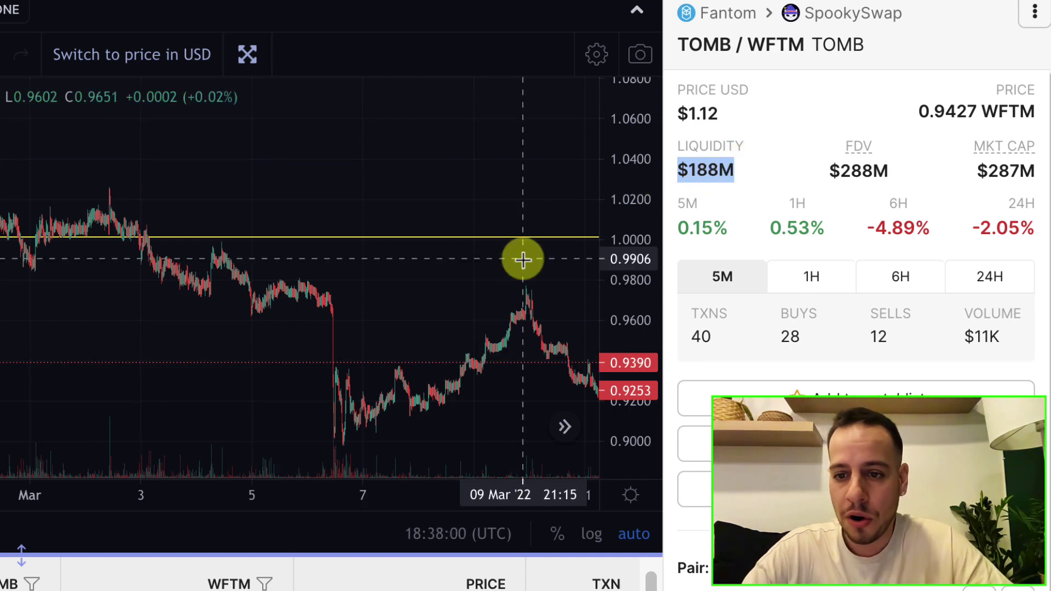
pyautogui.hscroll(5, 523, 260)
pyautogui.hscroll(3, 523, 260)
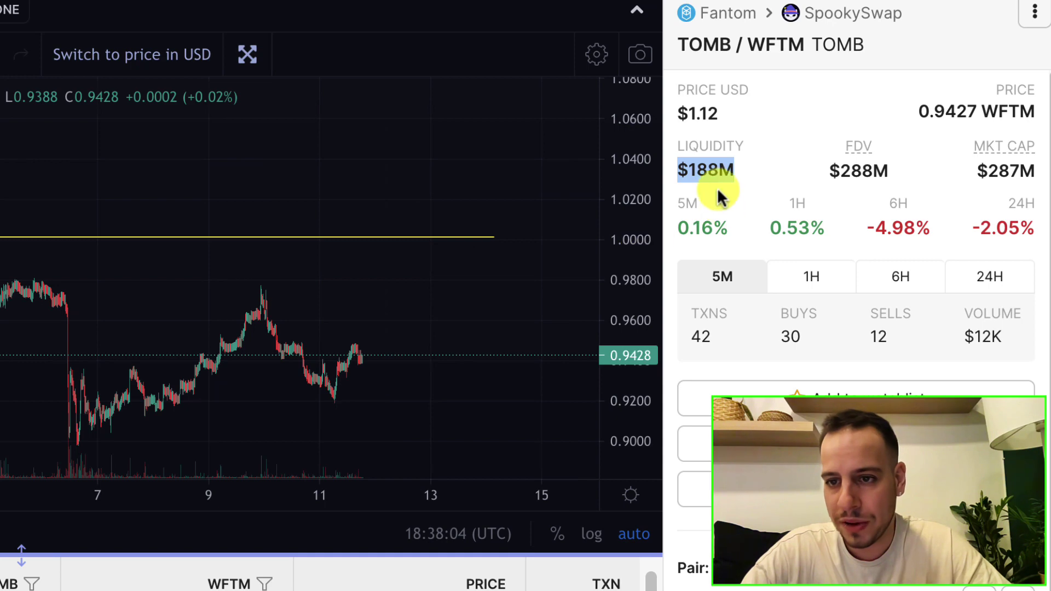
pyautogui.doubleClick(693, 169)
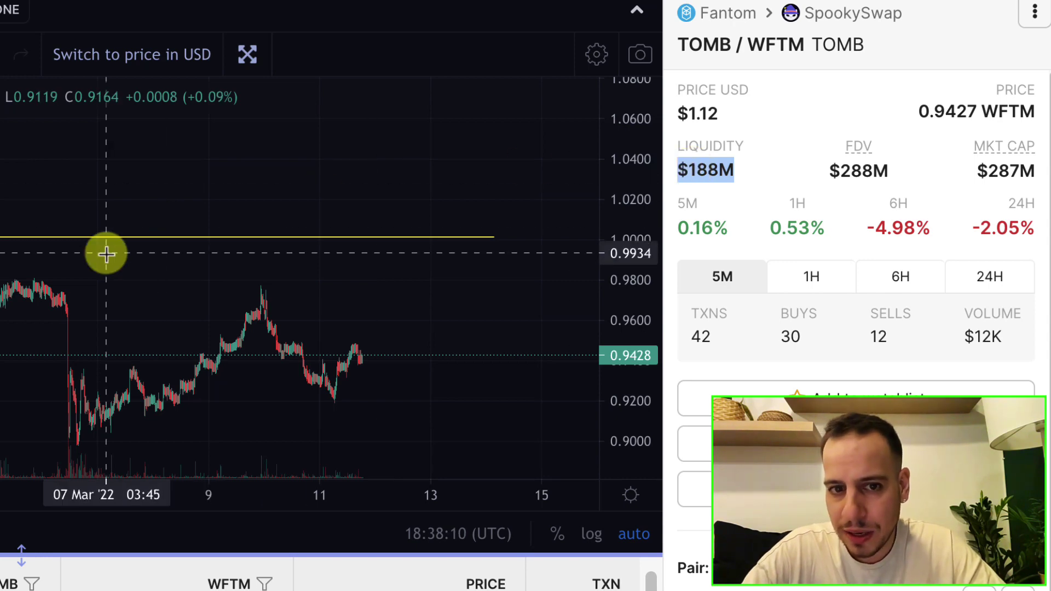
pyautogui.hscroll(3, 106, 254)
pyautogui.press('/')
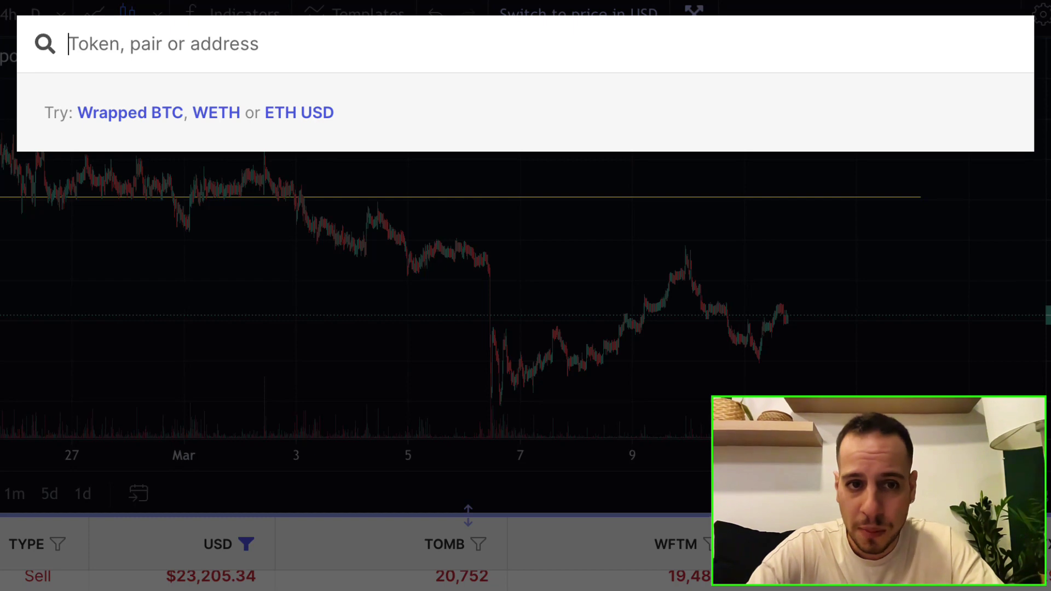
# Close the token search and highlight the 188M liquidity figure.
pyautogui.press('Escape')
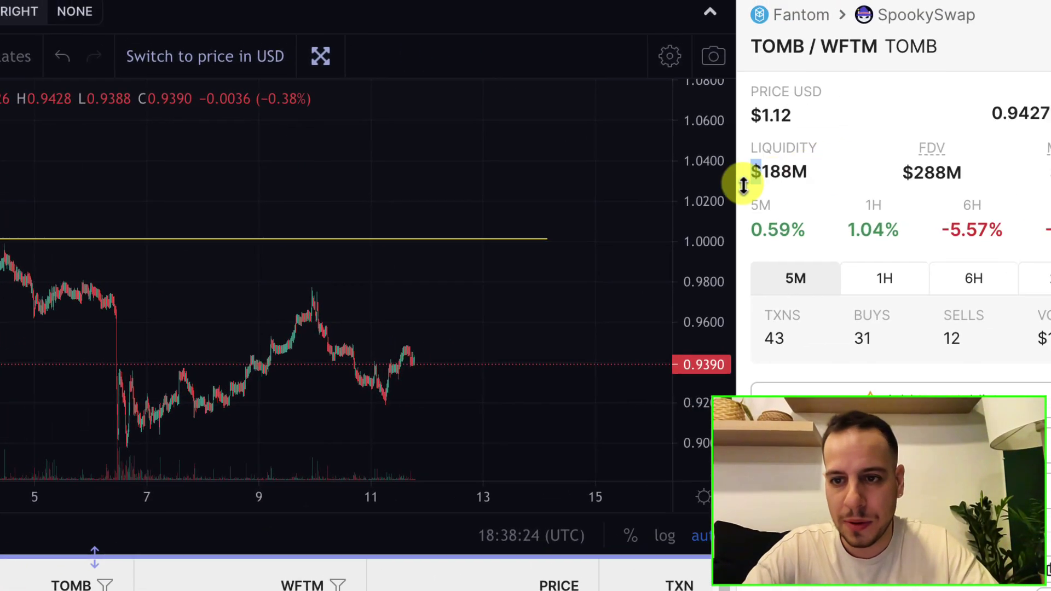
pyautogui.doubleClick(705, 190)
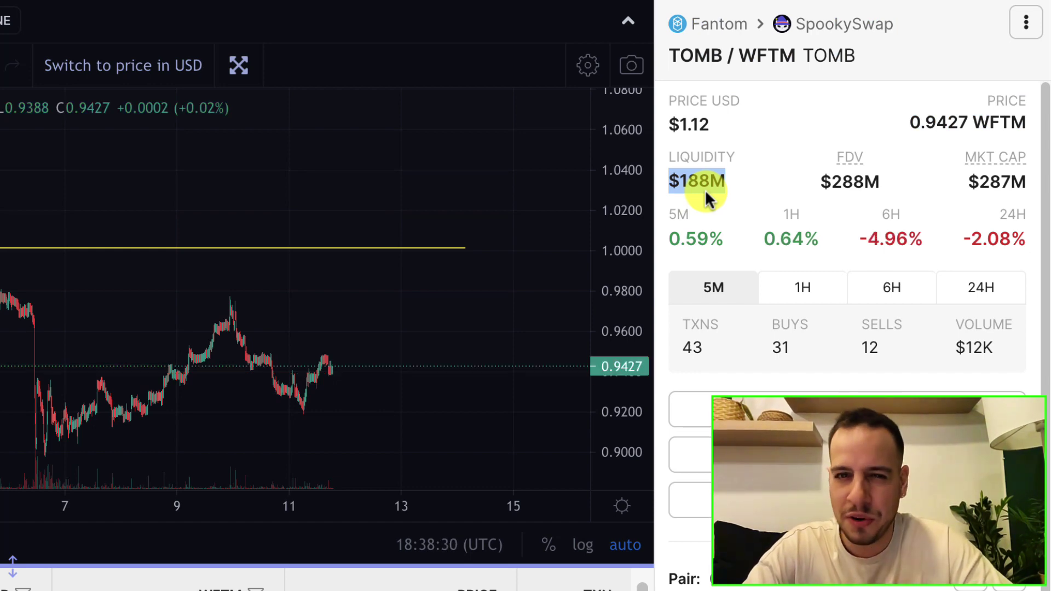
pyautogui.moveTo(726, 181); pyautogui.dragTo(680, 182)
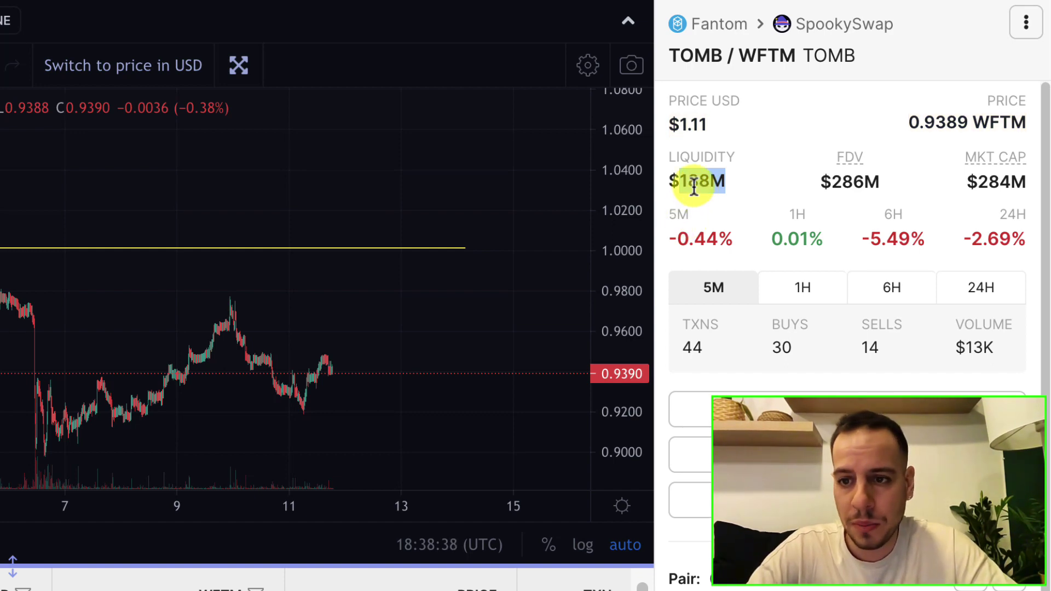
pyautogui.doubleClick(682, 176)
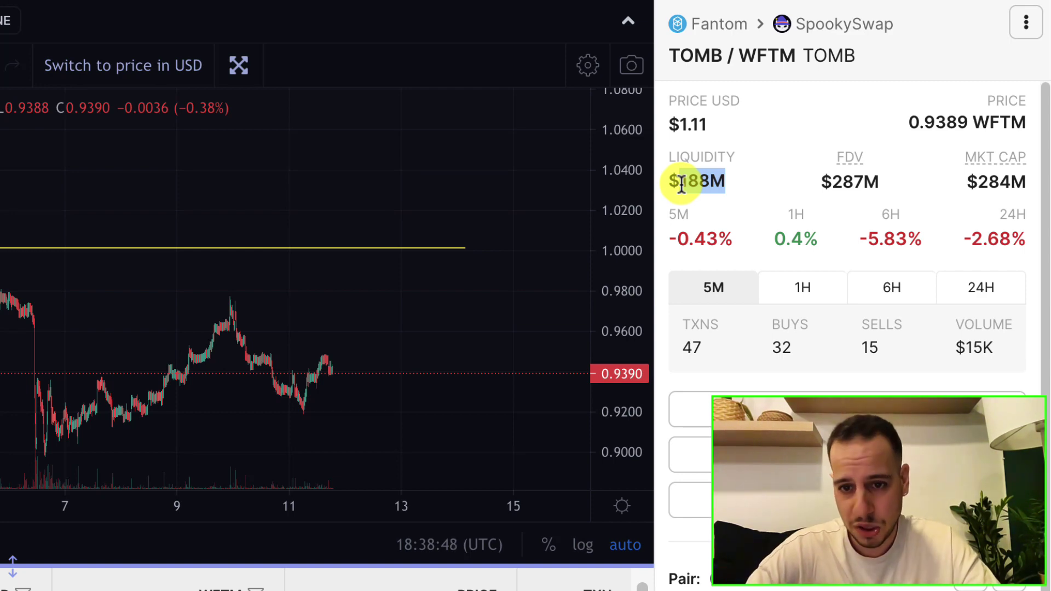
# Review the 5M to 24H price changes and flip the stats to 1H and back to 5M.
pyautogui.moveTo(669, 219); pyautogui.dragTo(1005, 230)
pyautogui.click(1005, 230)
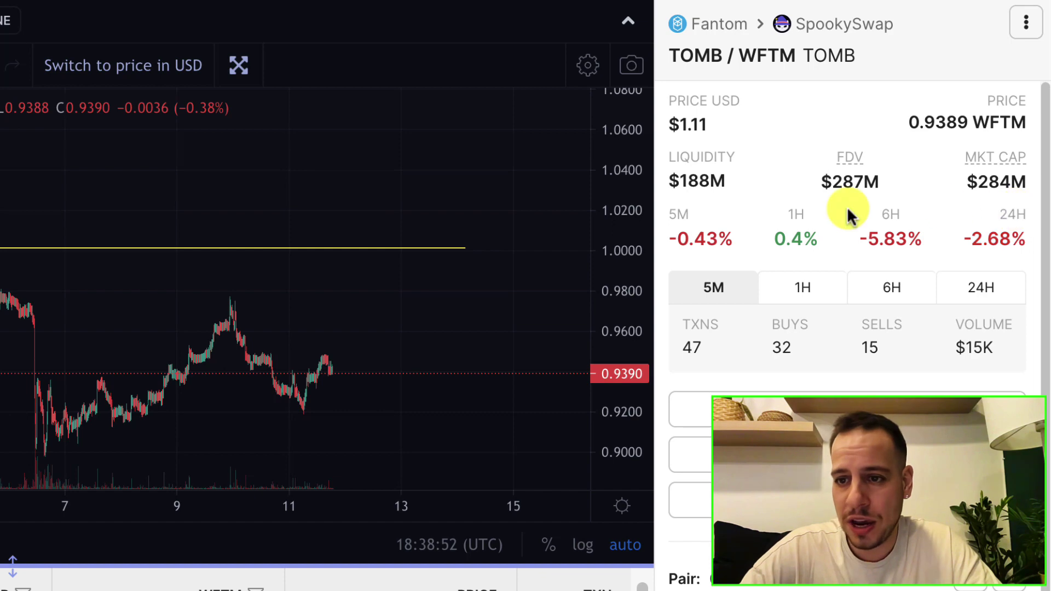
pyautogui.moveTo(687, 210); pyautogui.dragTo(1002, 206)
pyautogui.doubleClick(1002, 209)
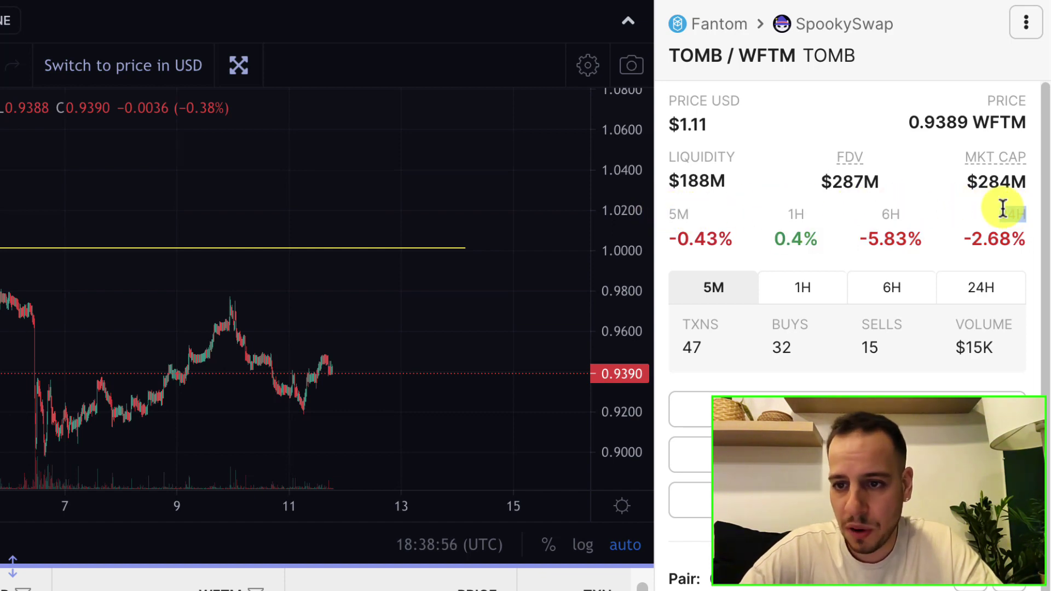
pyautogui.click(805, 284)
pyautogui.click(721, 285)
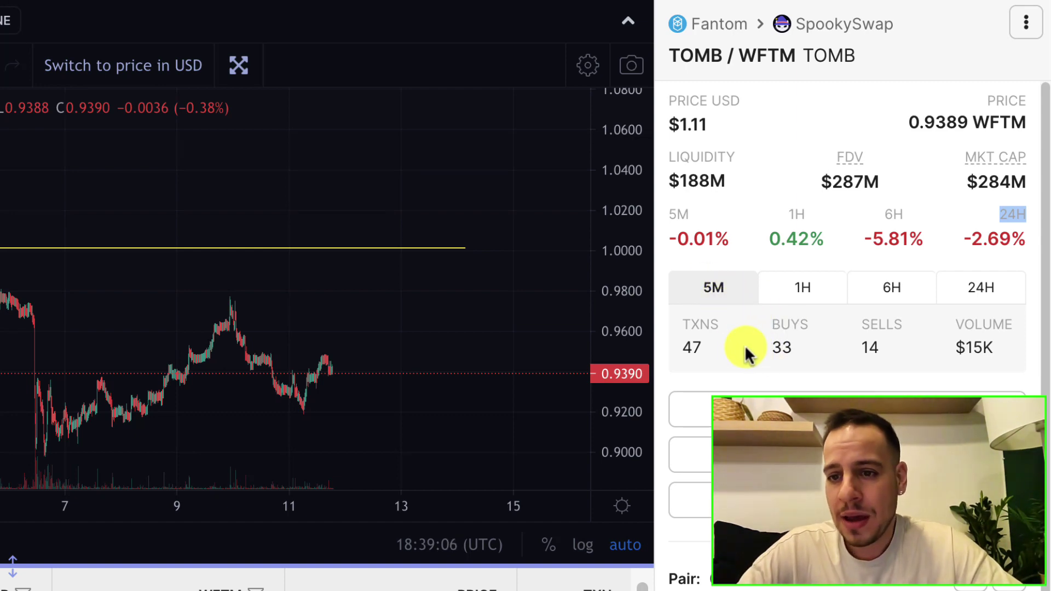
# Highlight the 5-minute transaction count and the 32 buys figure.
pyautogui.doubleClick(693, 350)
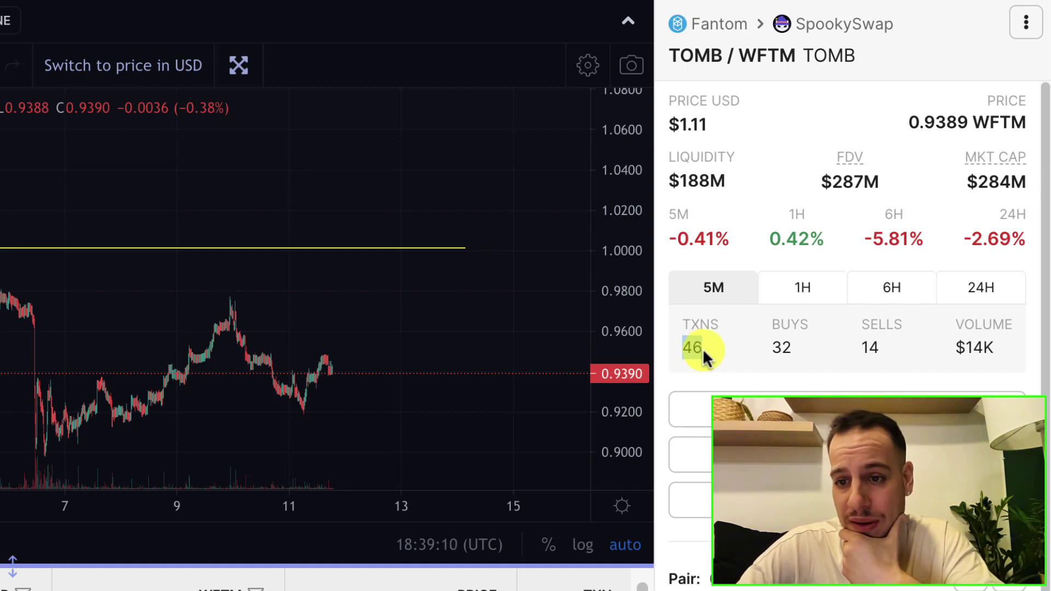
pyautogui.moveTo(772, 348); pyautogui.dragTo(877, 345)
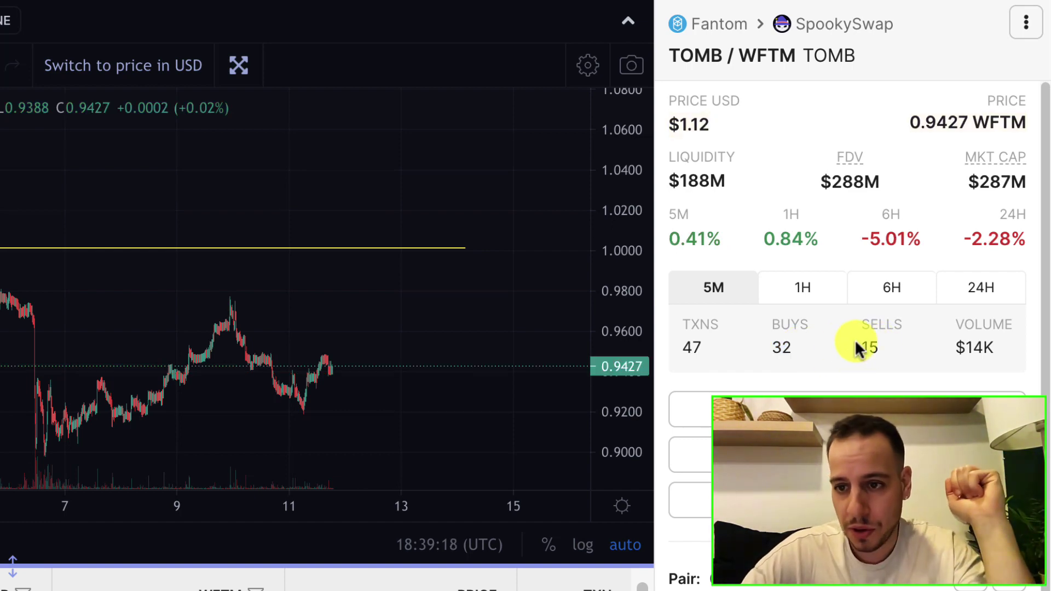
pyautogui.doubleClick(772, 348)
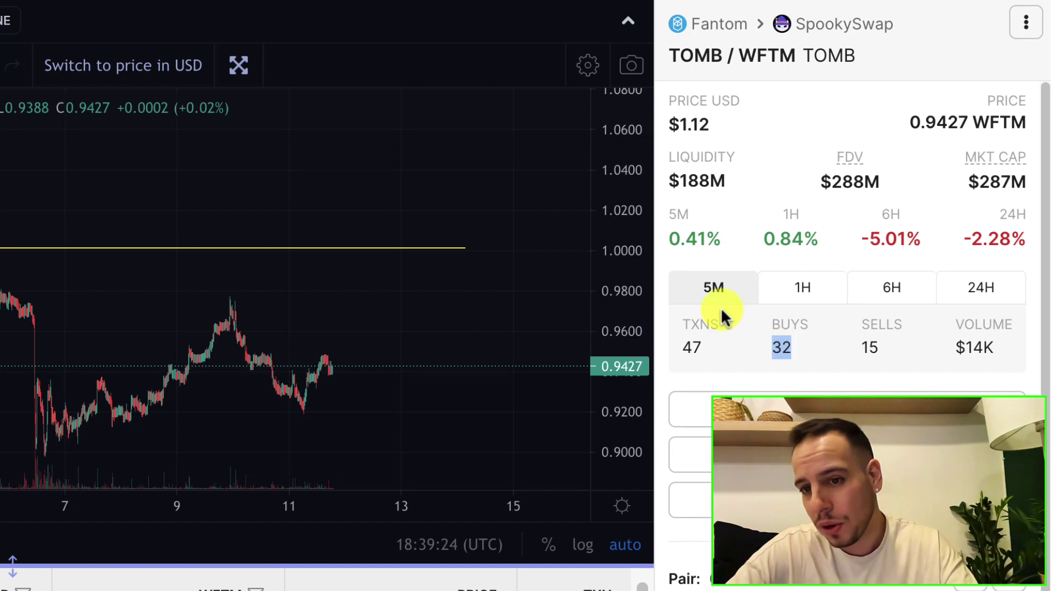
# Switch the stats through 1H and 6H to 24H, then highlight the buys and 2,534 sells counts.
pyautogui.click(795, 294)
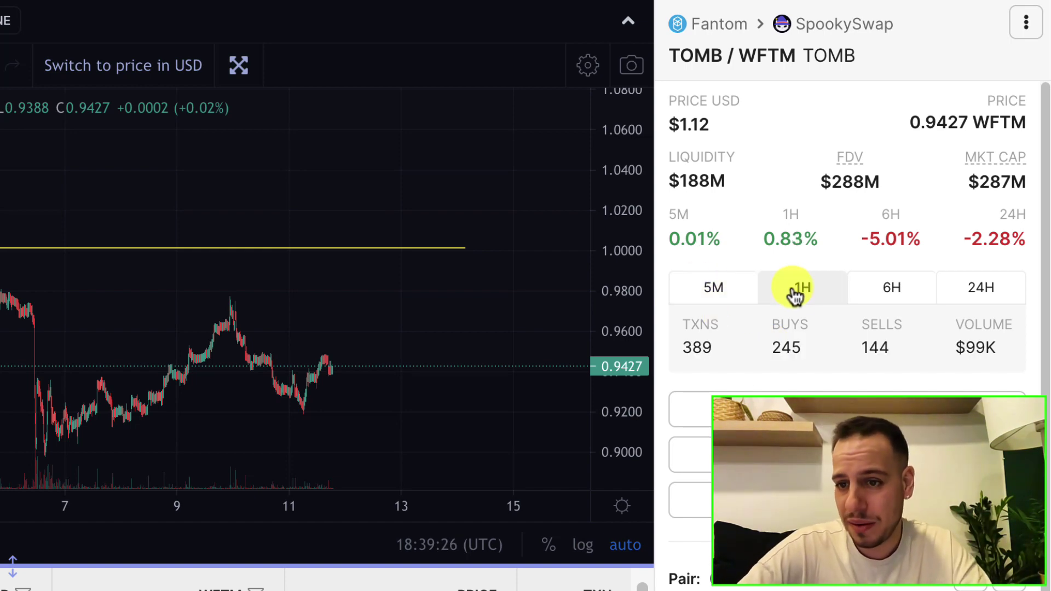
pyautogui.click(890, 297)
pyautogui.click(978, 300)
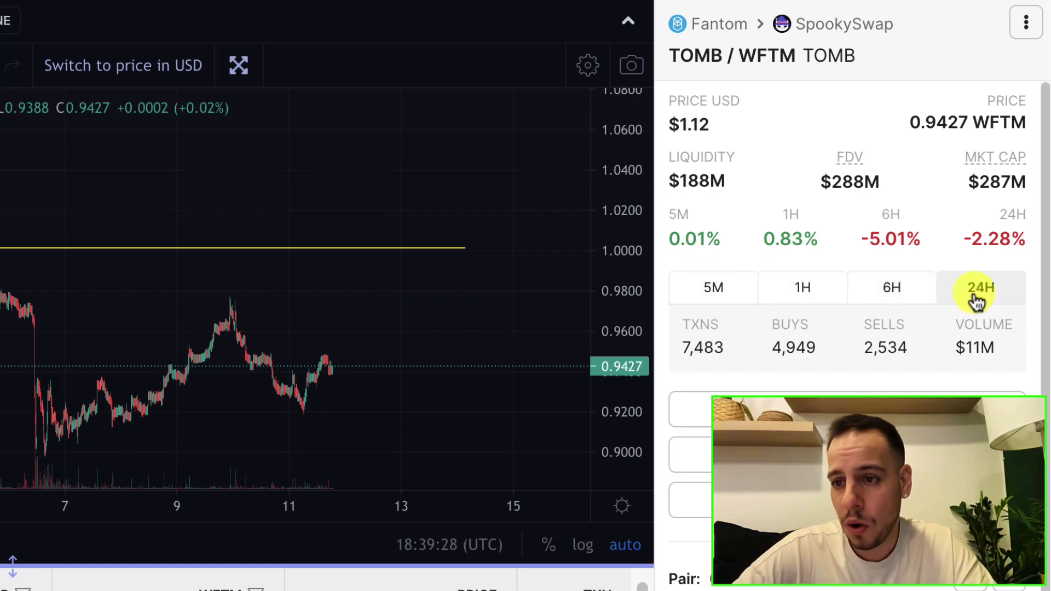
pyautogui.moveTo(776, 346); pyautogui.dragTo(799, 347)
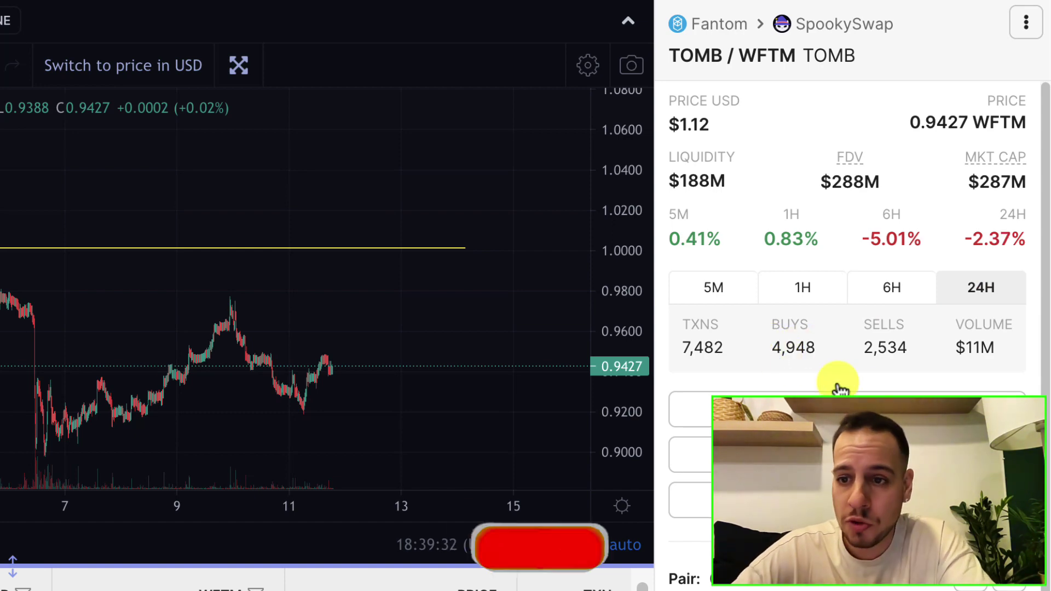
pyautogui.moveTo(863, 347); pyautogui.dragTo(906, 340)
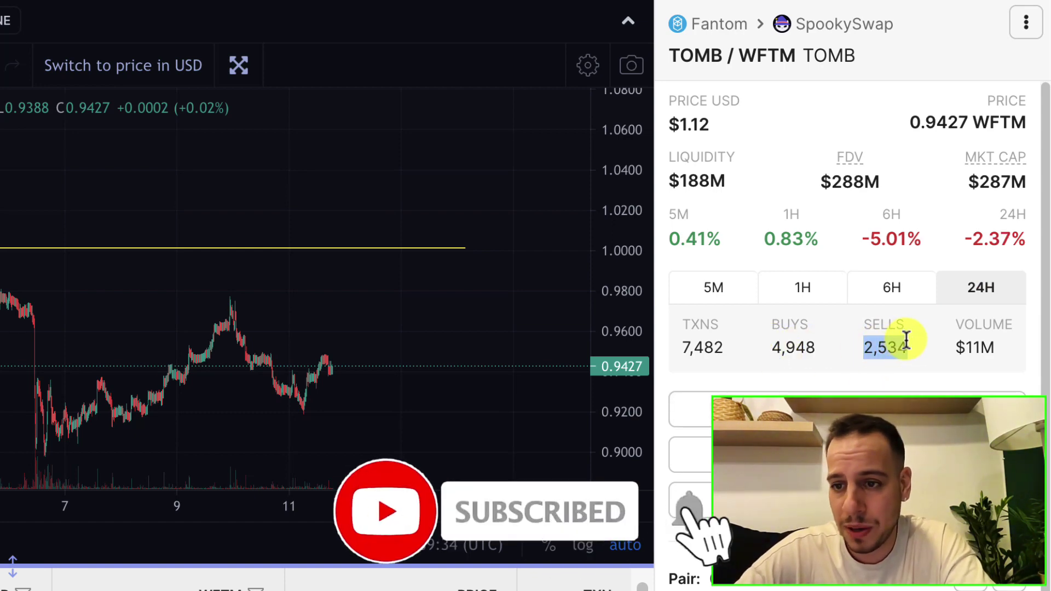